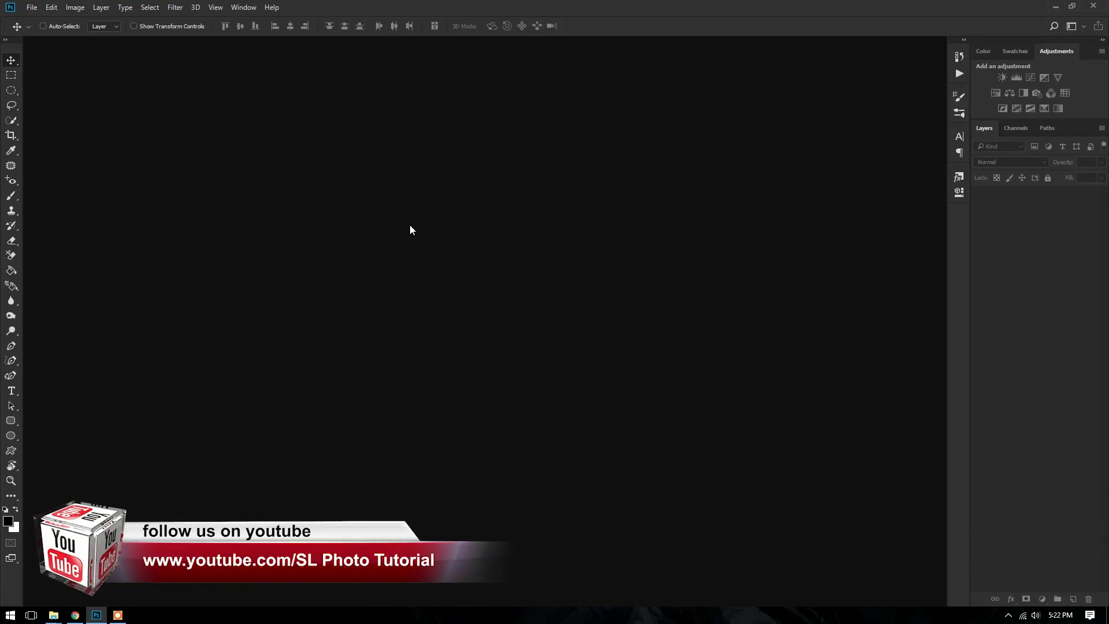
click(32, 8)
click(36, 26)
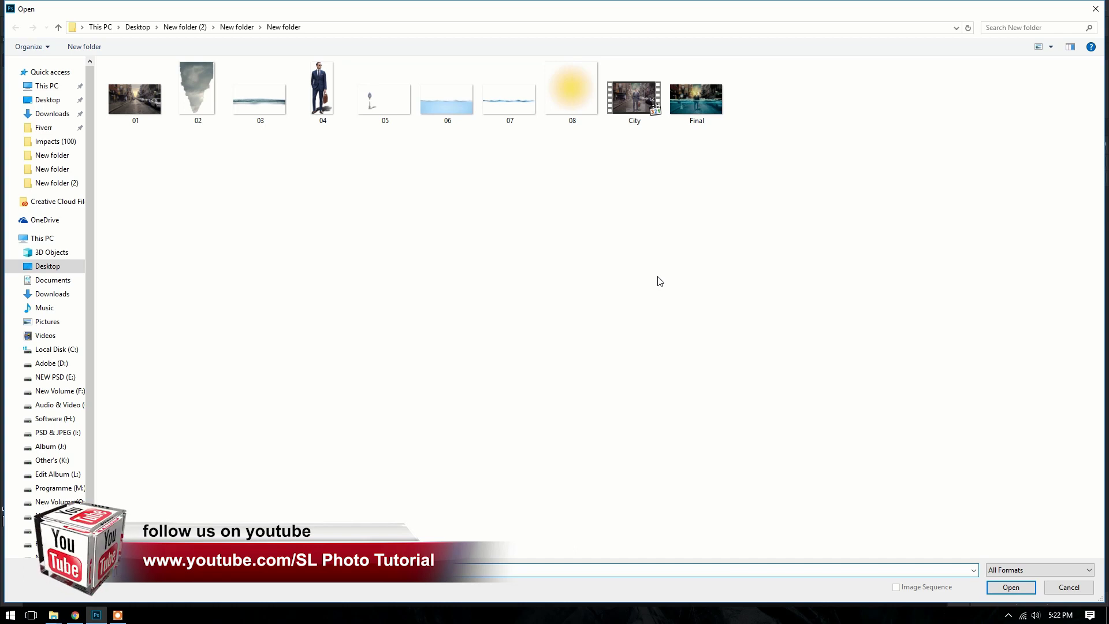
key(Escape)
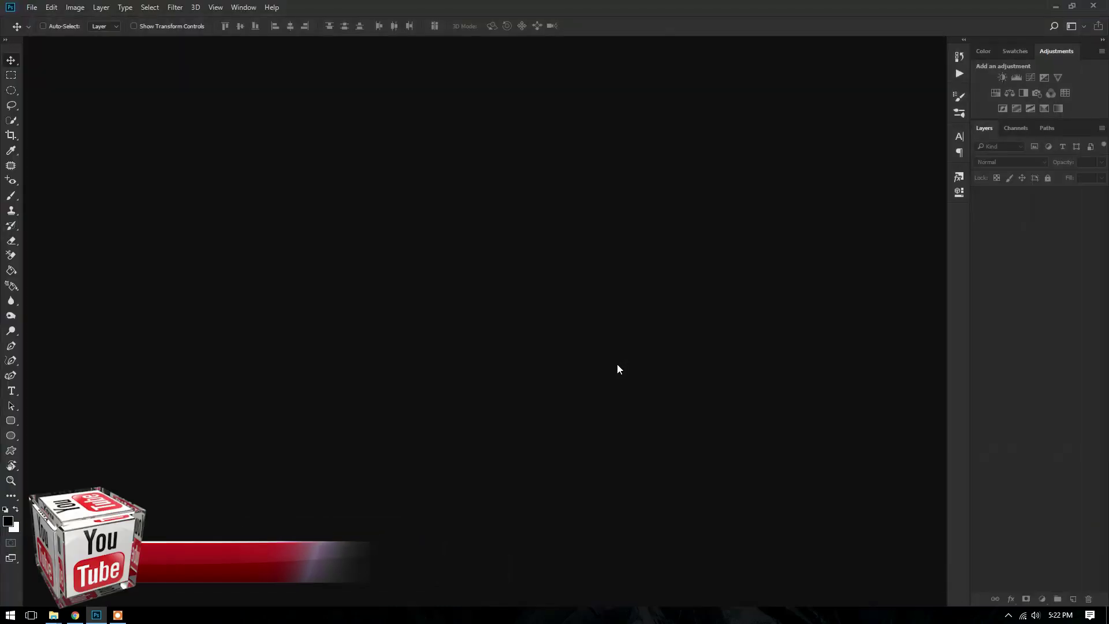
Open the City and Men images as separate documents
key(ctrl+o)
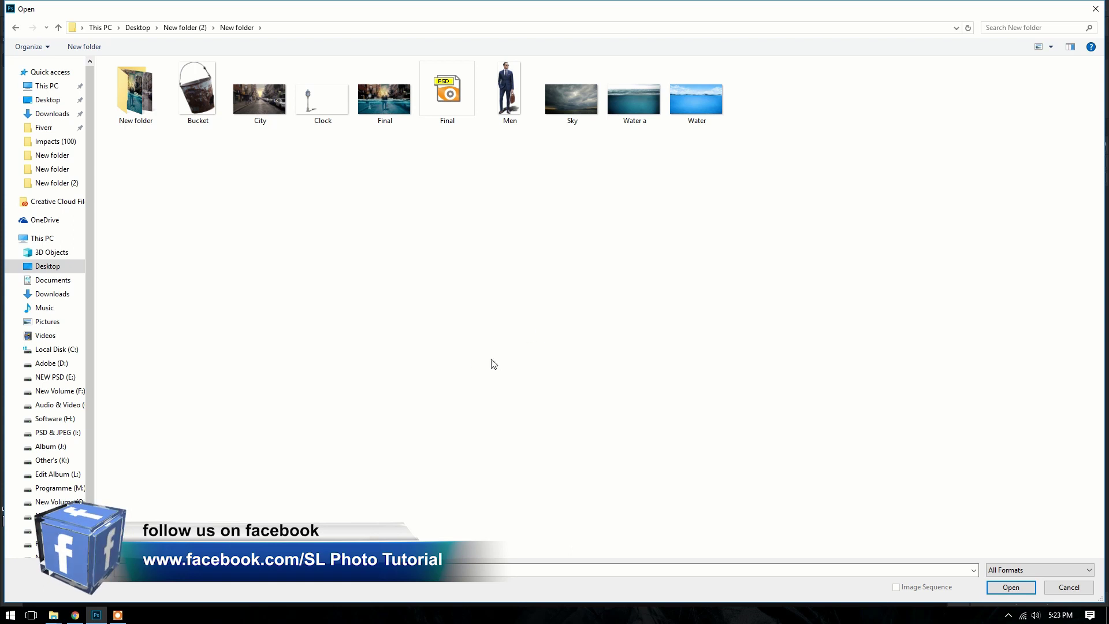
click(258, 96)
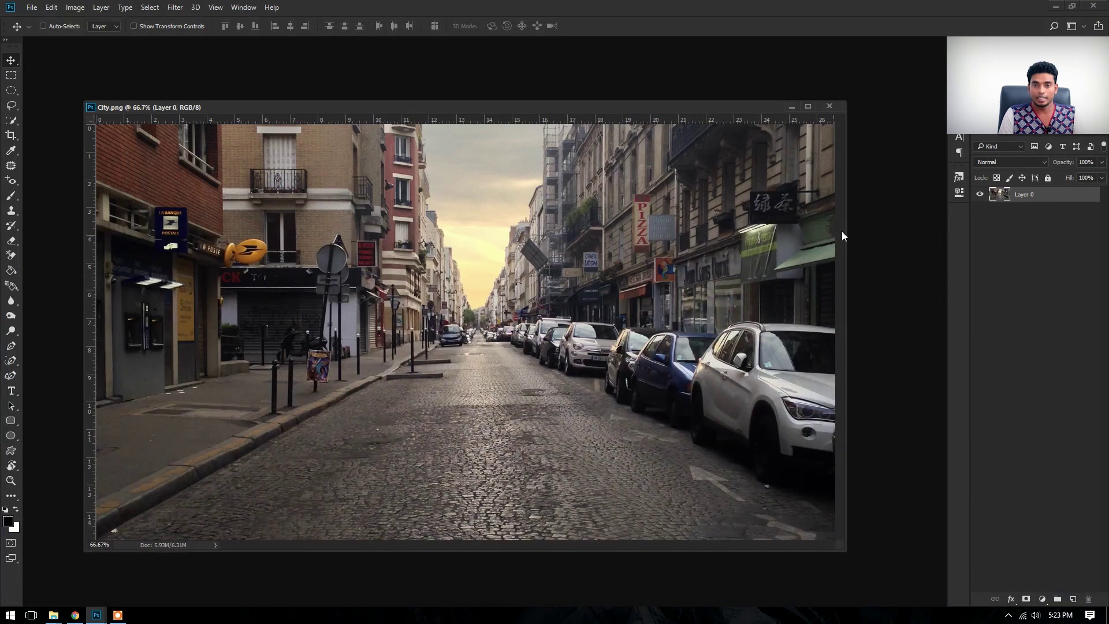
key(ctrl+o)
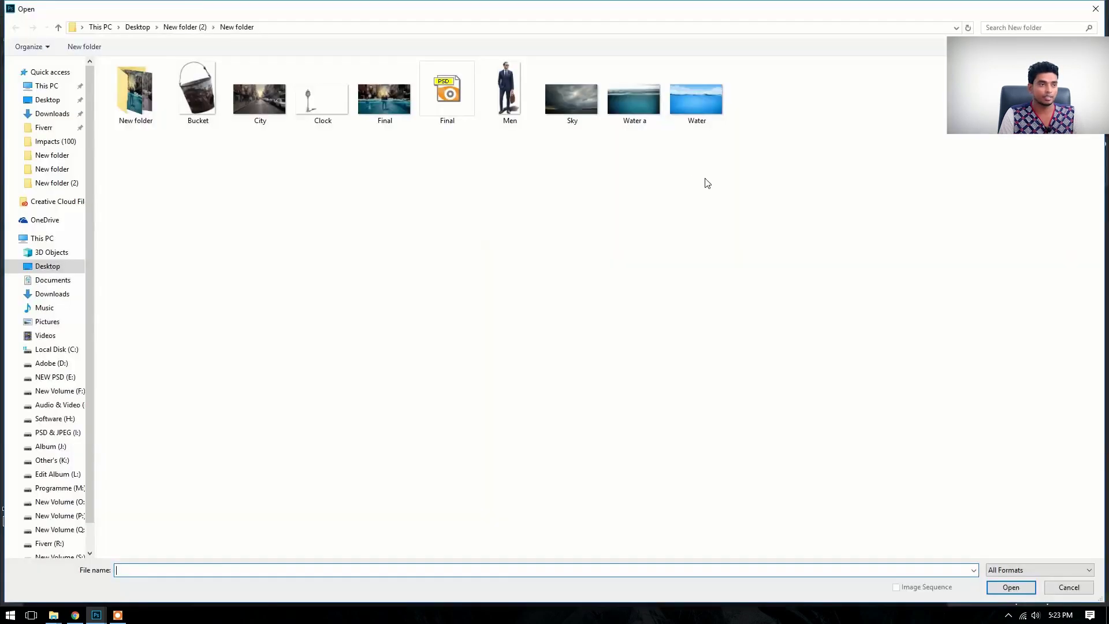
double_click(509, 87)
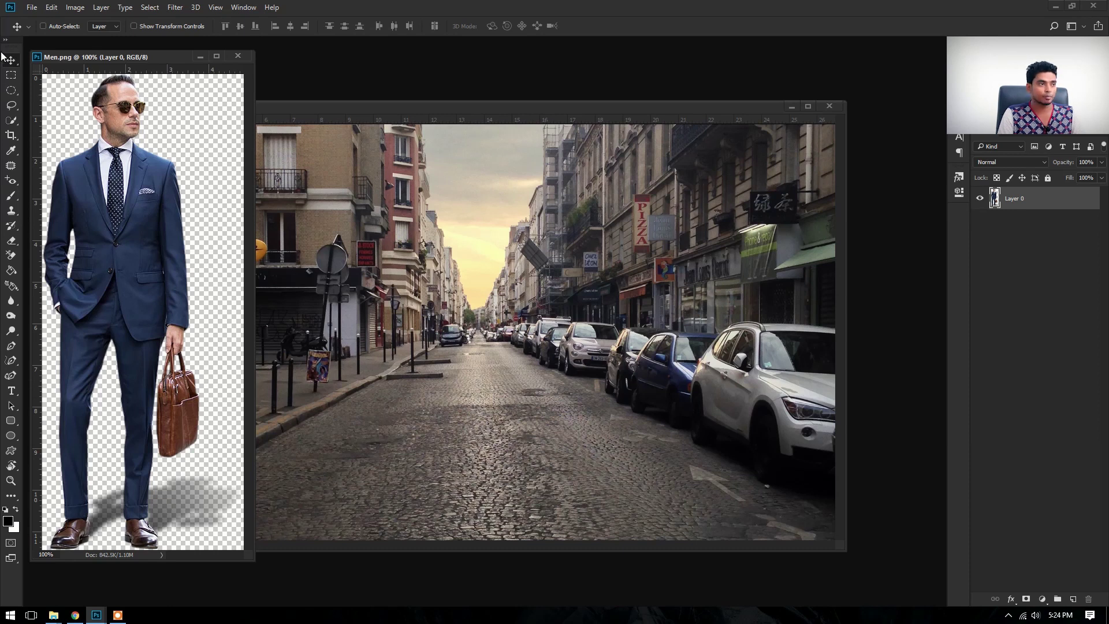
Copy the man into the City document, stand him in the middle of the street, and close Men.png
drag(114, 167, 113, 169)
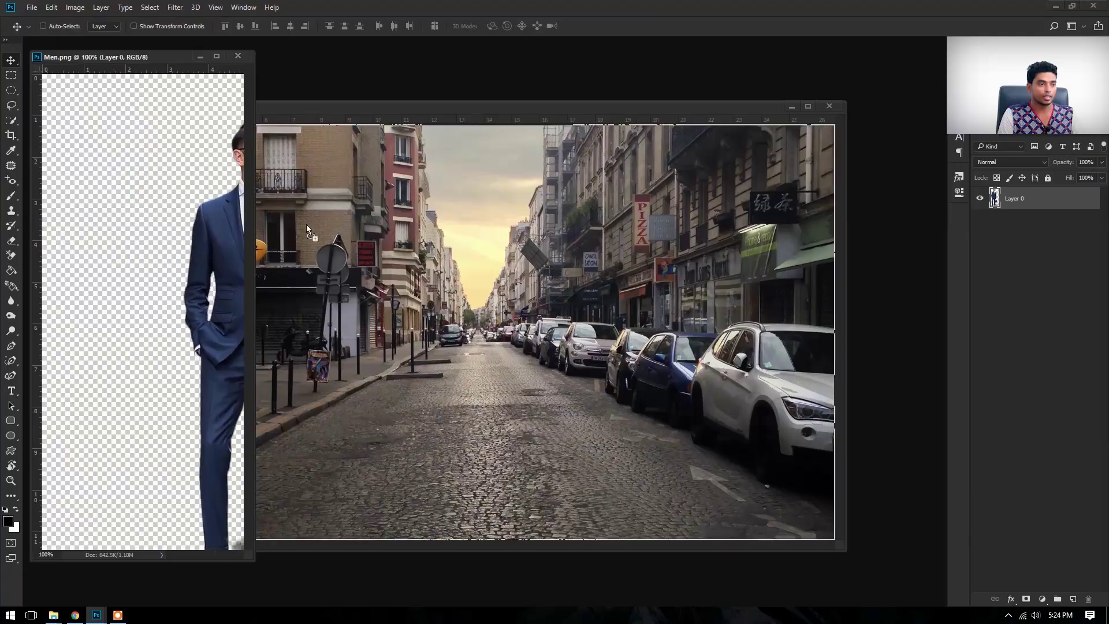
drag(306, 224, 475, 320)
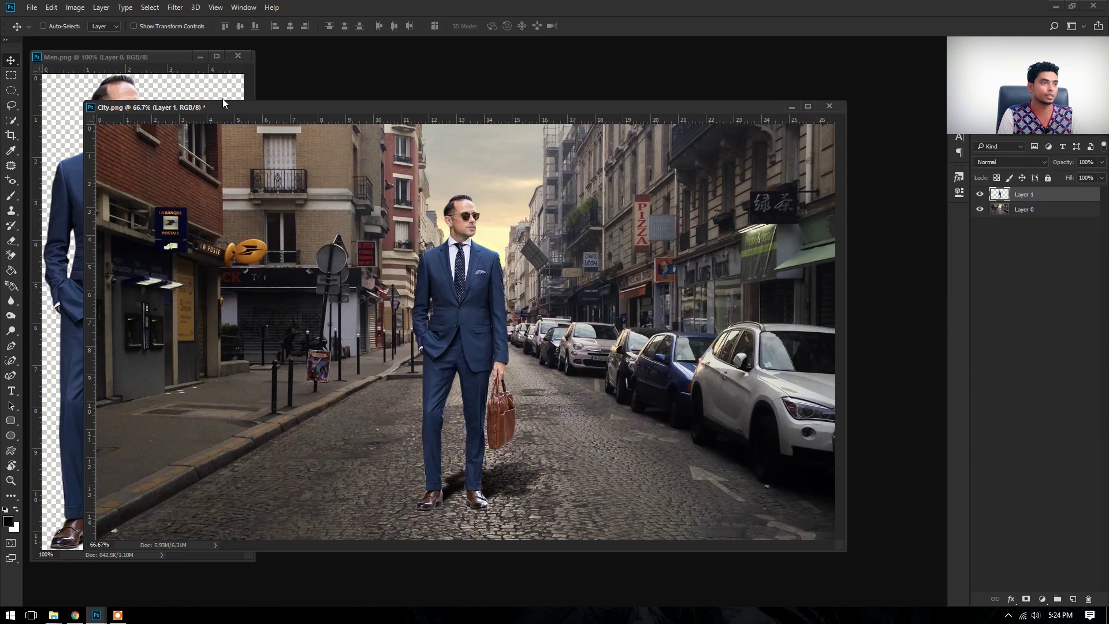
click(238, 56)
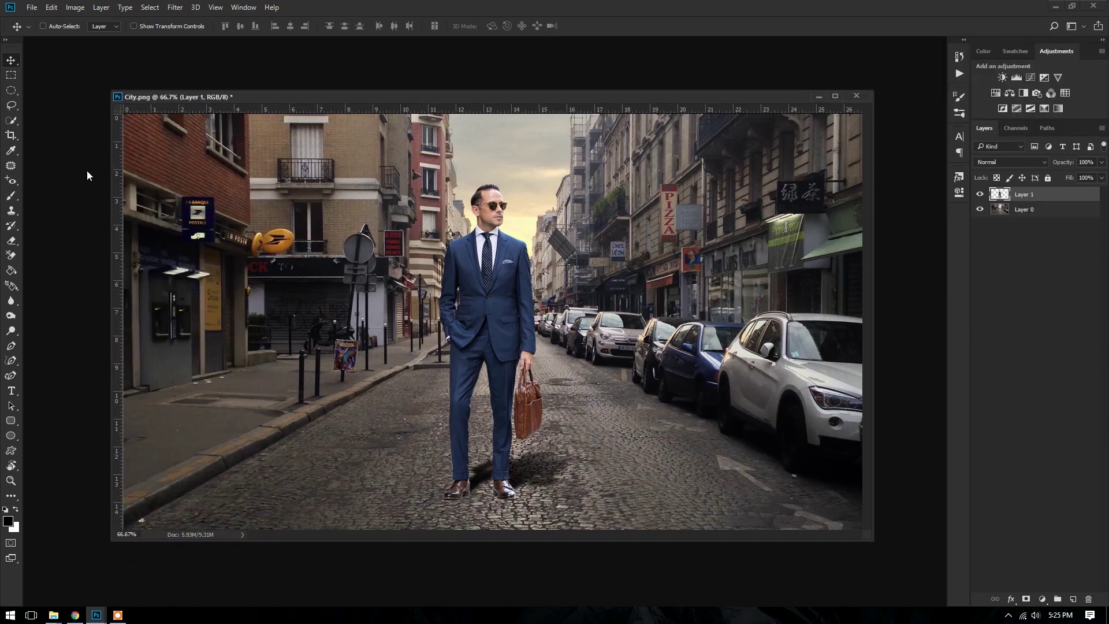
Open the Sky image and place it in the City document beneath the man's layer, covering the street scene
key(ctrl+o)
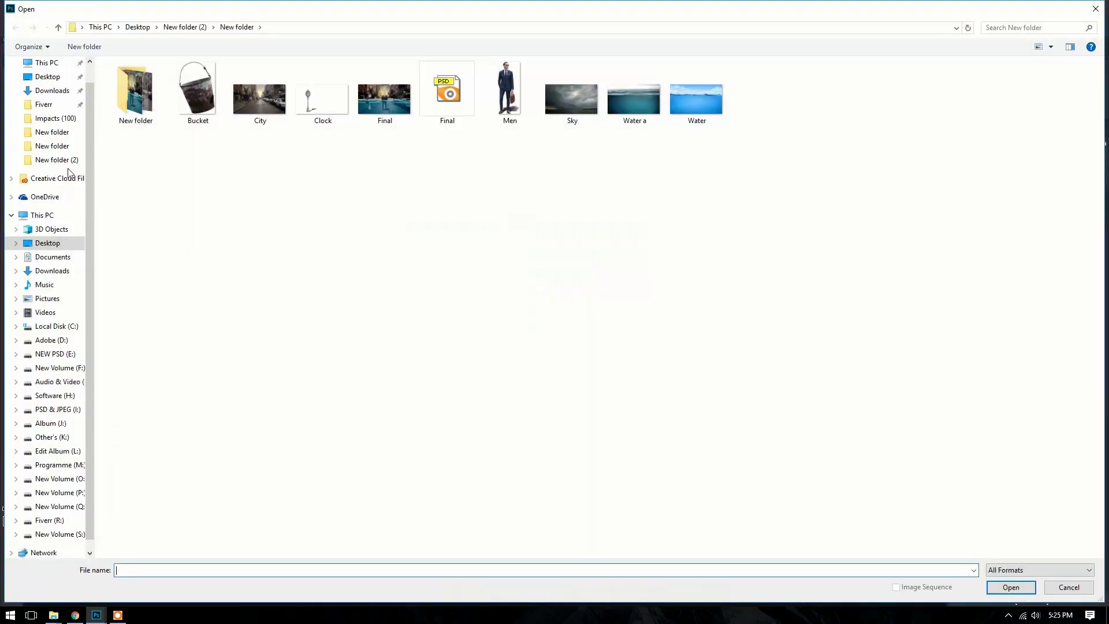
double_click(577, 92)
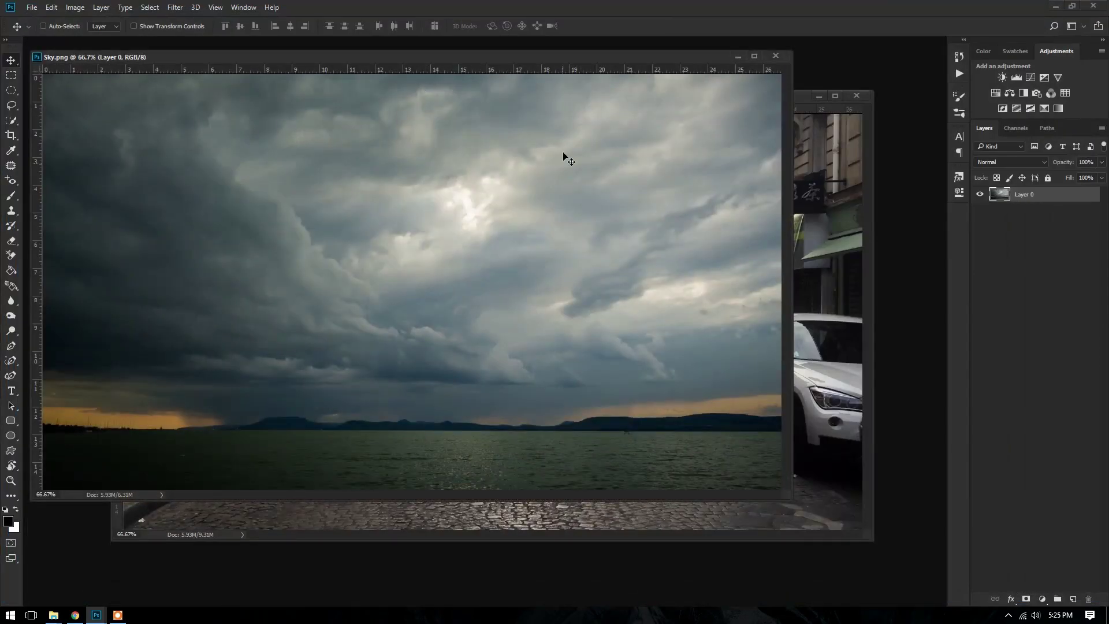
drag(463, 113, 820, 264)
drag(649, 376, 434, 270)
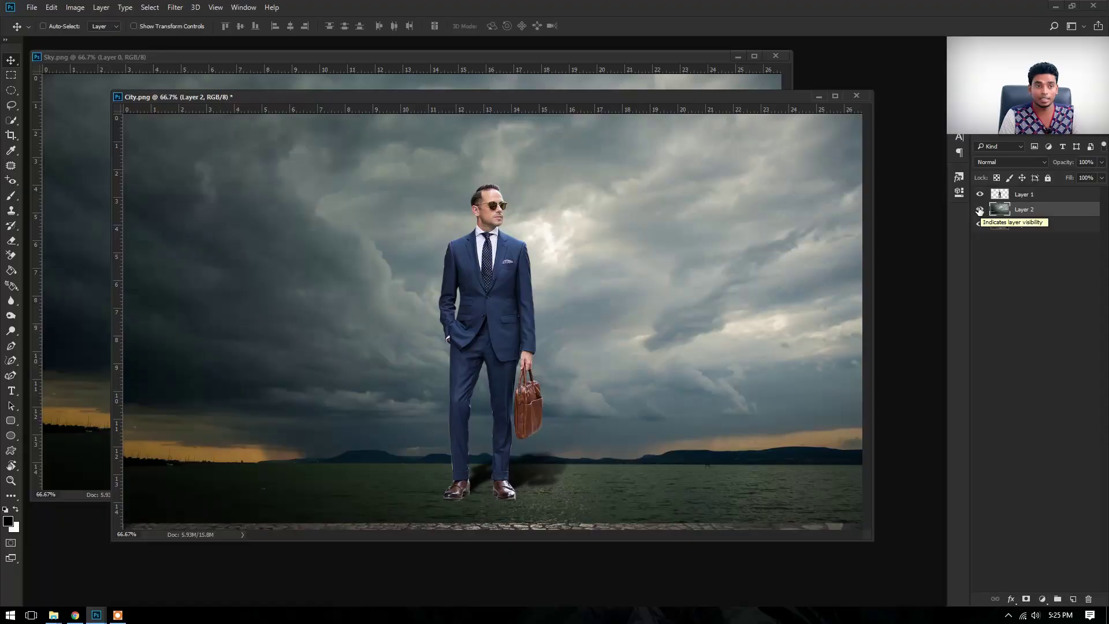
Hide the stormy sky and man layers and quick-select the original sky between the buildings on Layer 0
click(980, 209)
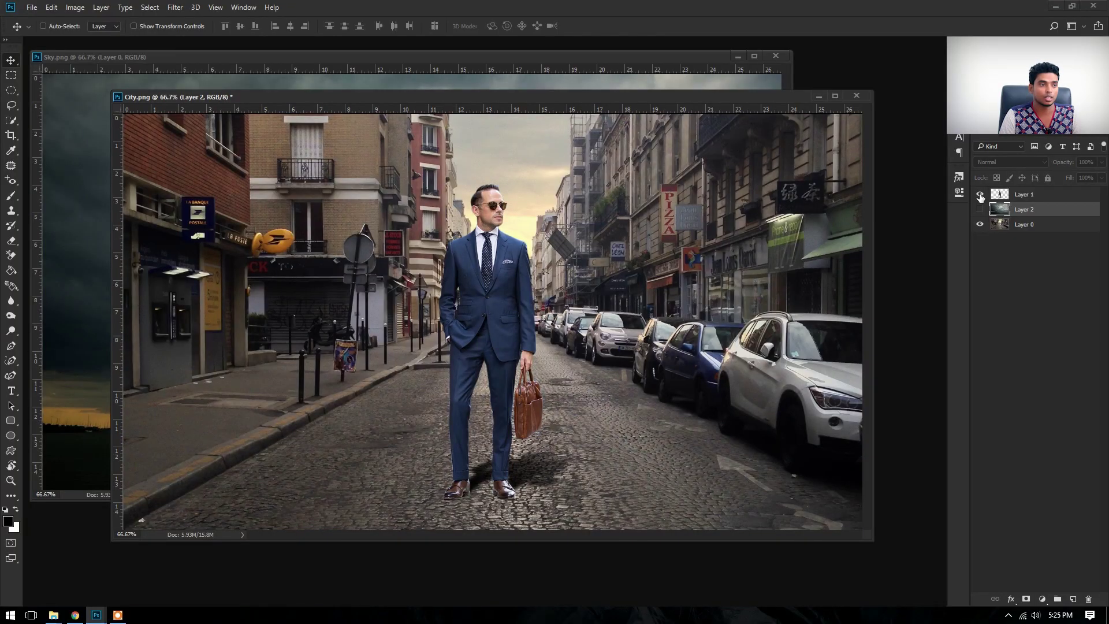
click(980, 195)
click(1008, 225)
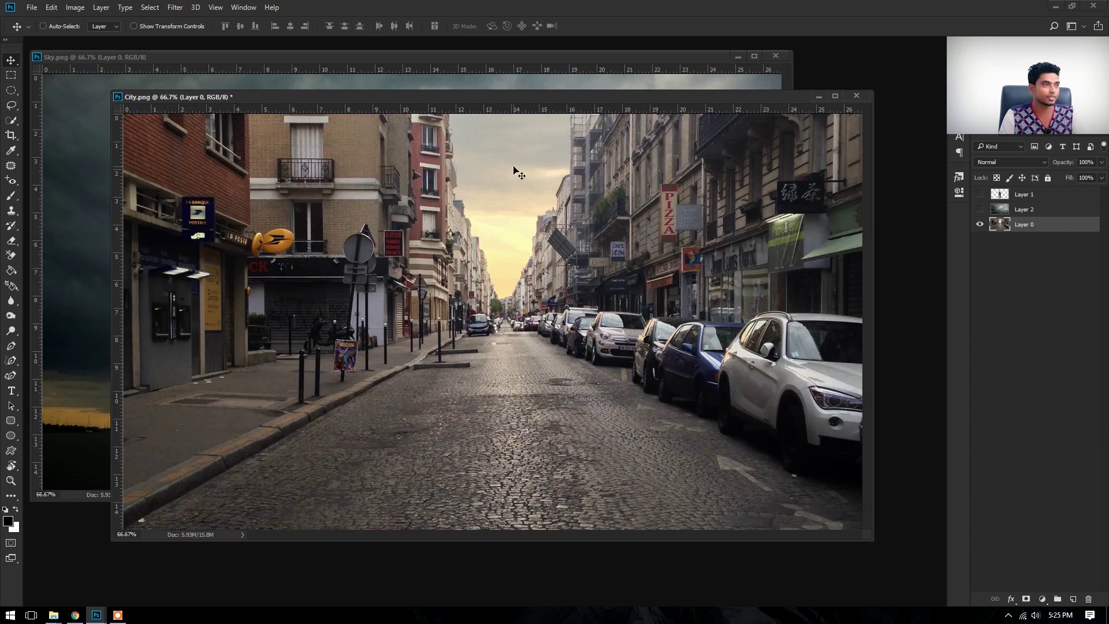
click(13, 121)
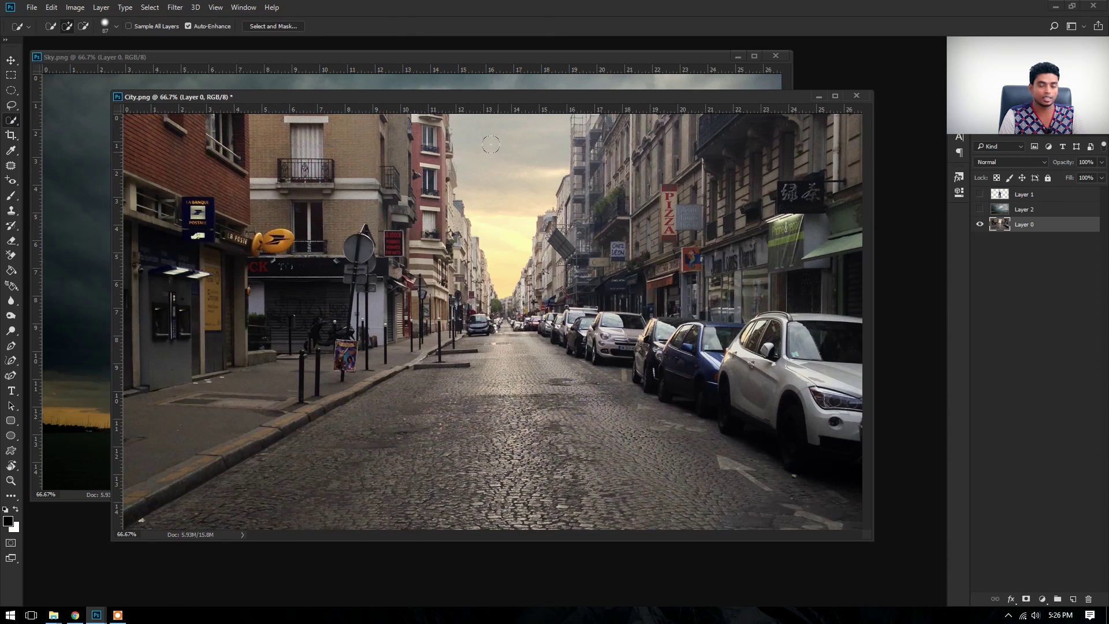
drag(500, 140, 501, 171)
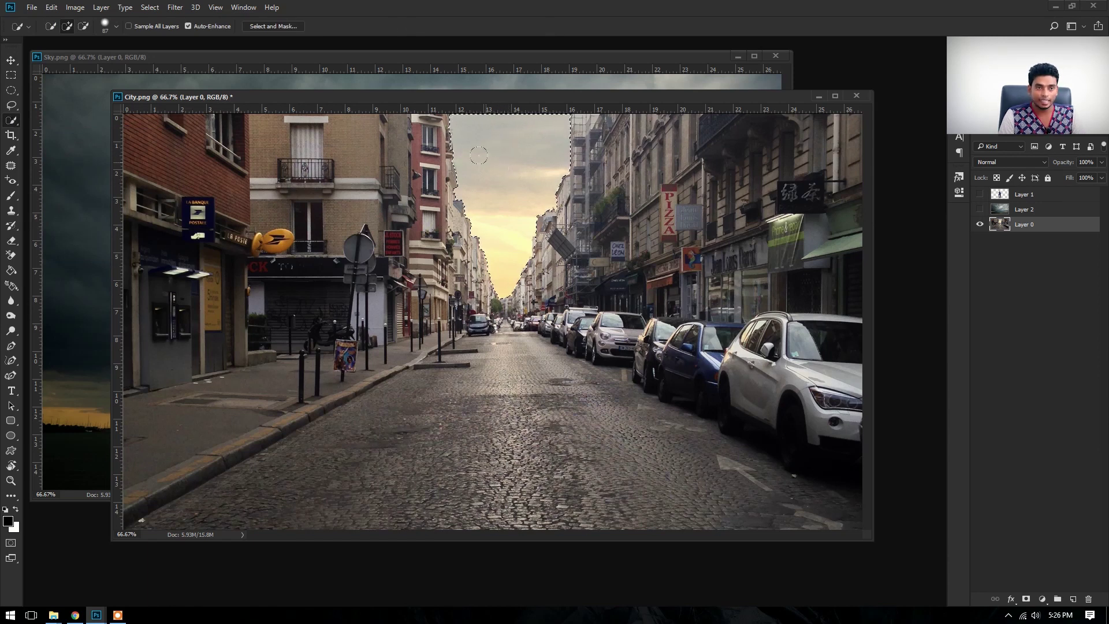
Show the stormy sky on Layer 2 and add a layer mask from the selection to confine it between the buildings
click(1036, 208)
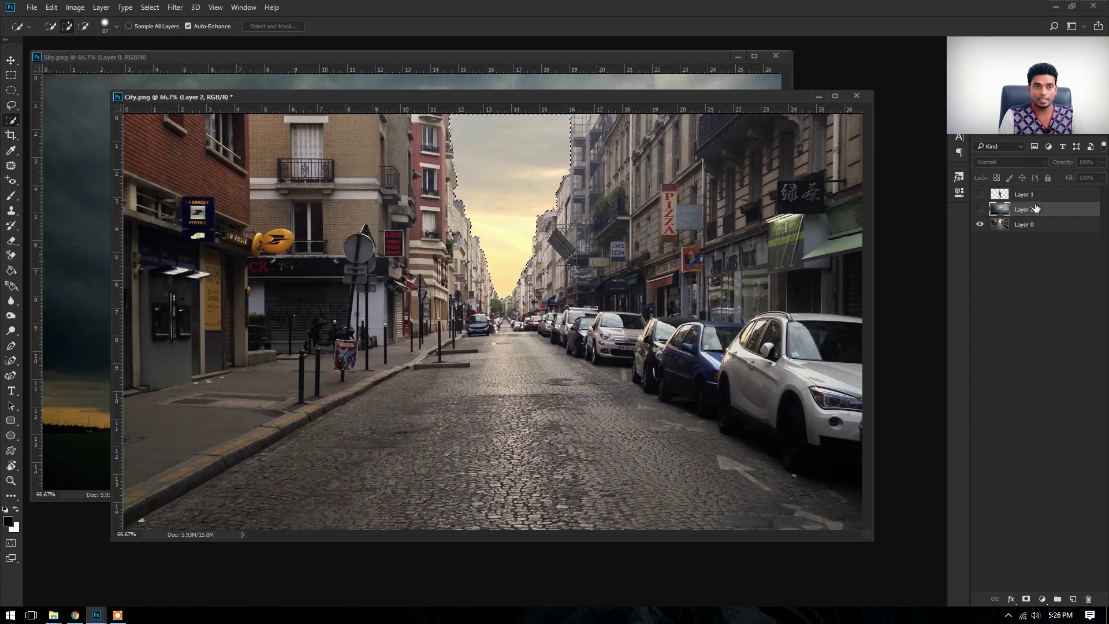
click(980, 210)
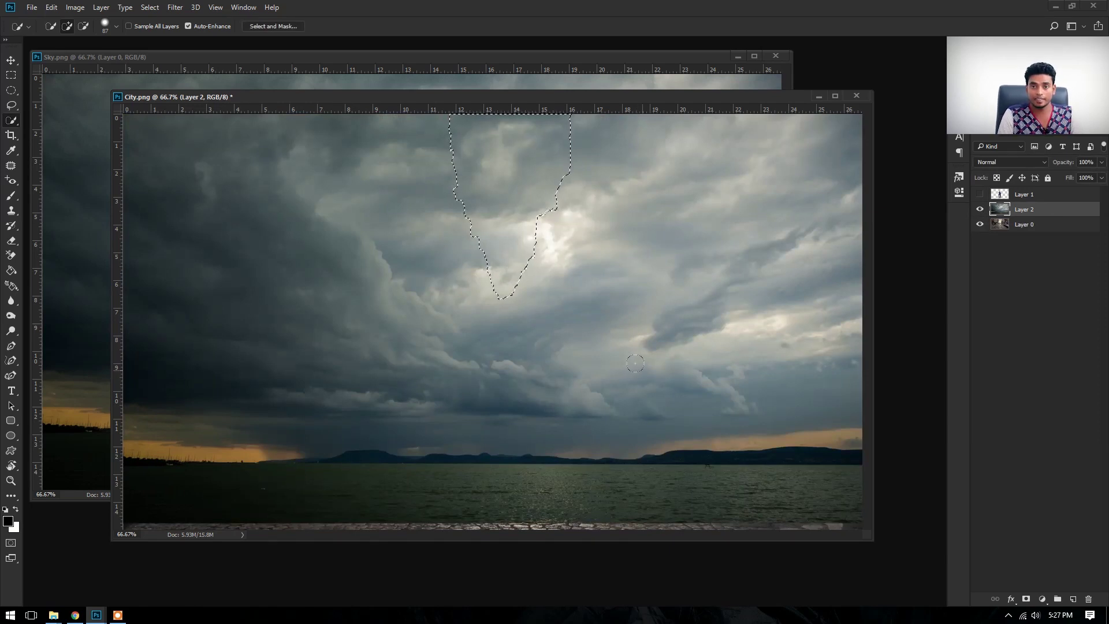
click(1025, 600)
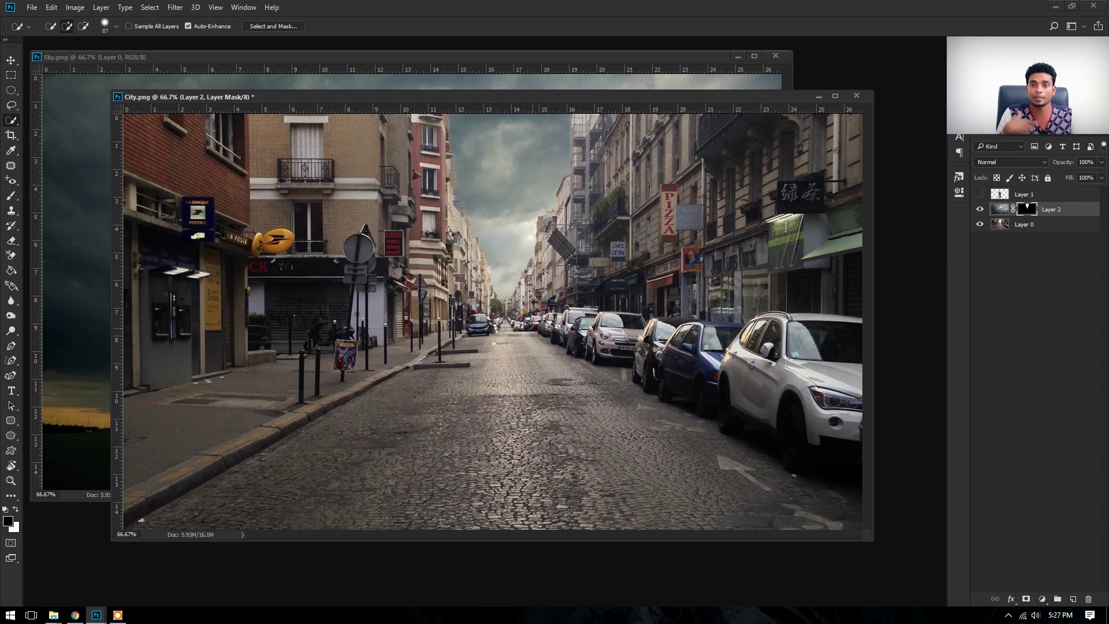
Make the man's layer visible again and close the Sky.png document
click(1013, 197)
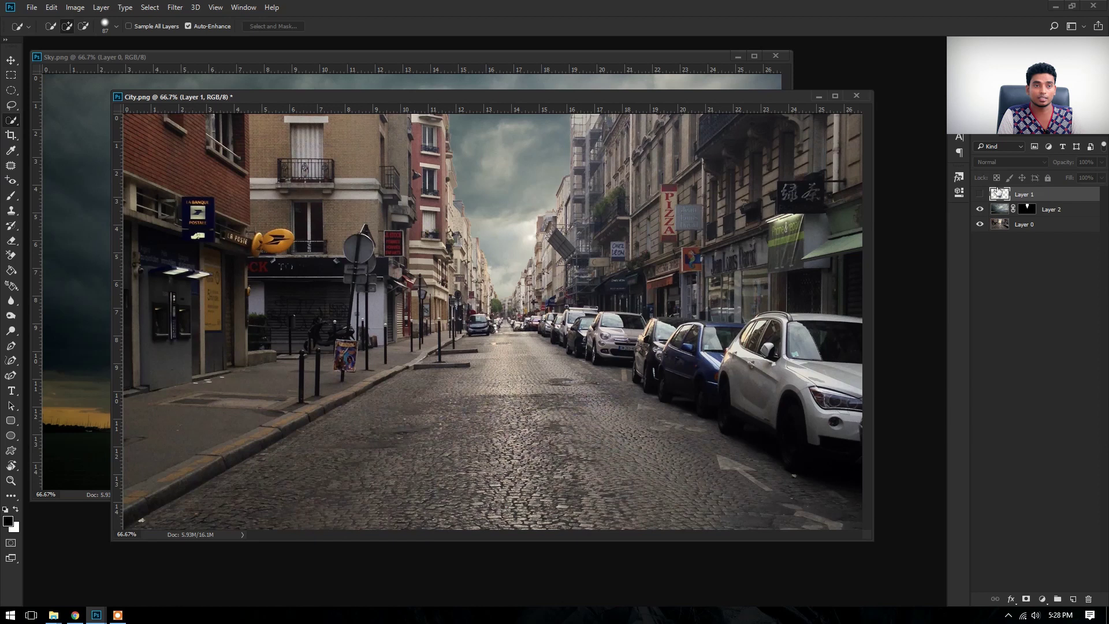
click(979, 195)
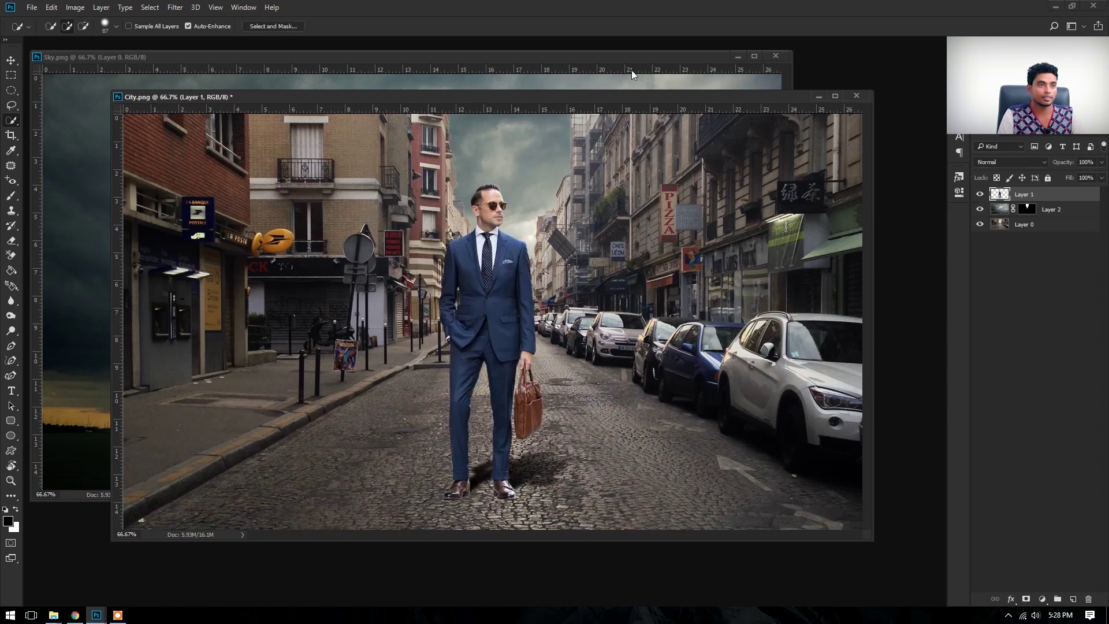
click(716, 60)
click(775, 56)
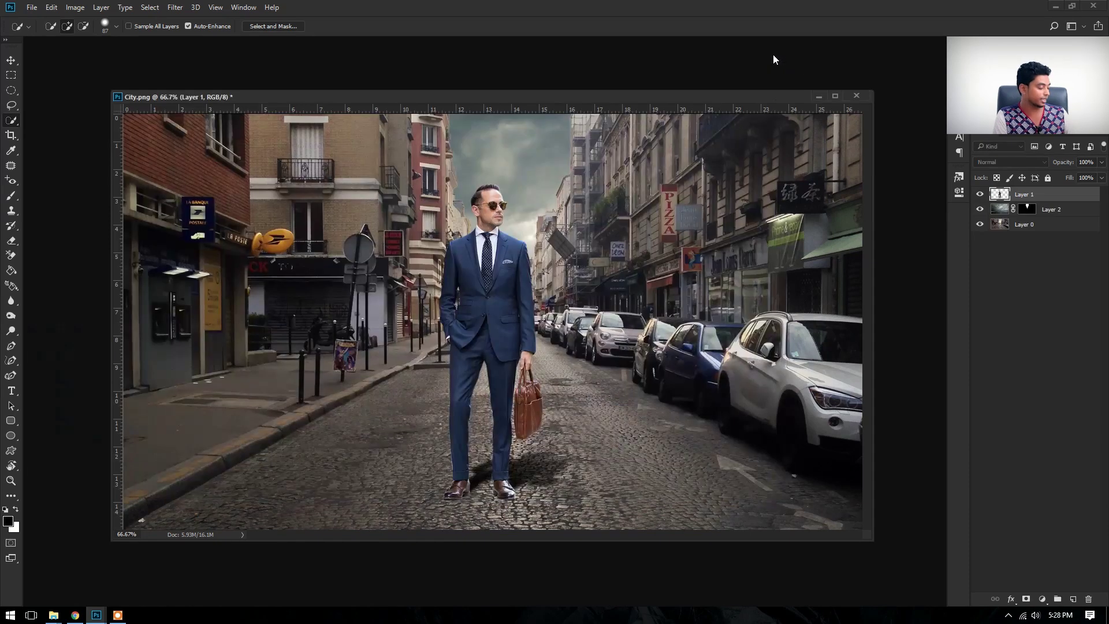
Scale the man down proportionally with Free Transform and shift him slightly right on the street
key(v)
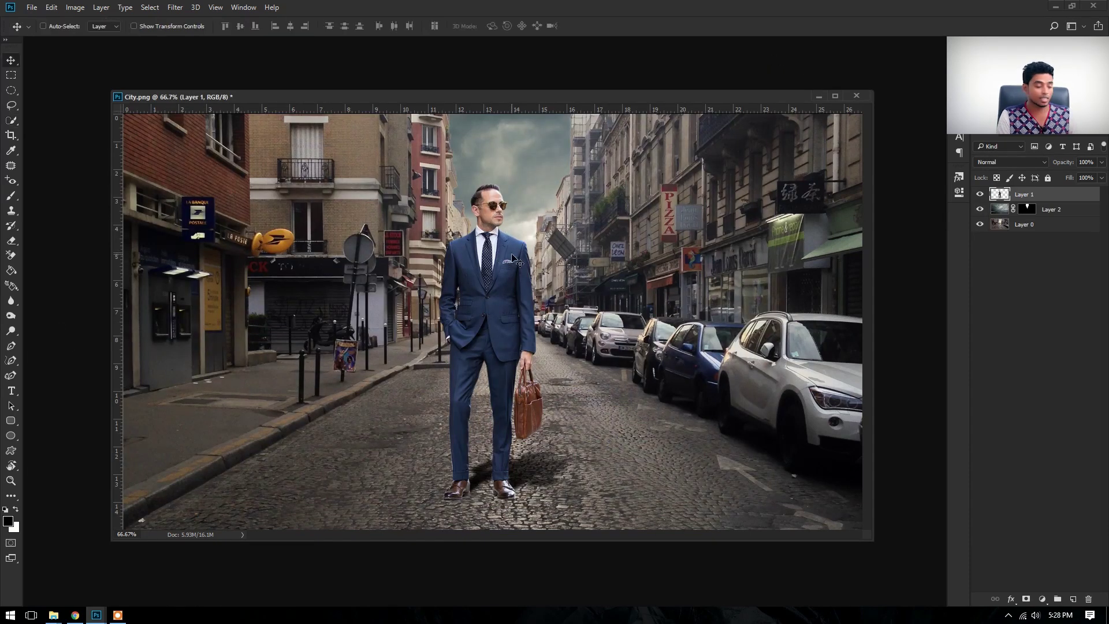
key(ctrl)
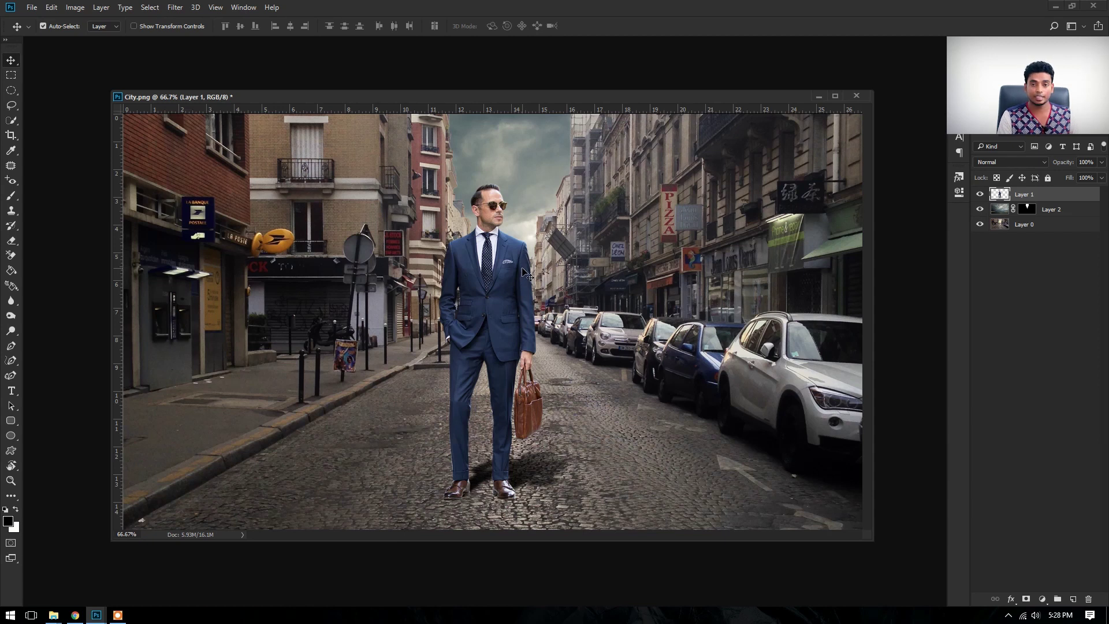
key(ctrl+t)
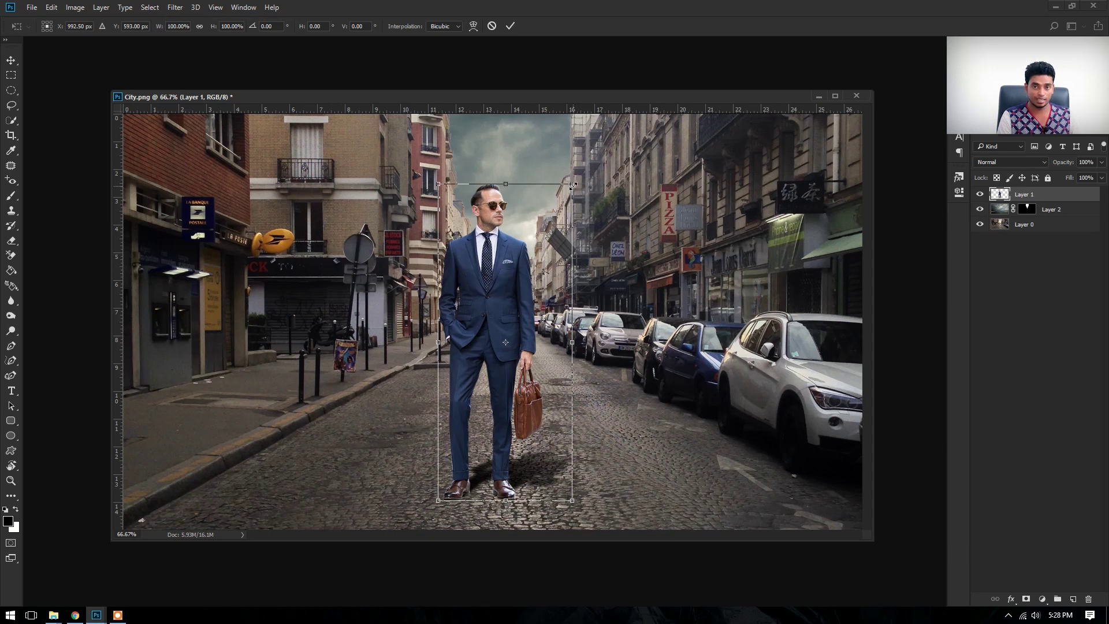
drag(573, 185, 556, 224)
drag(486, 279, 507, 277)
key(Return)
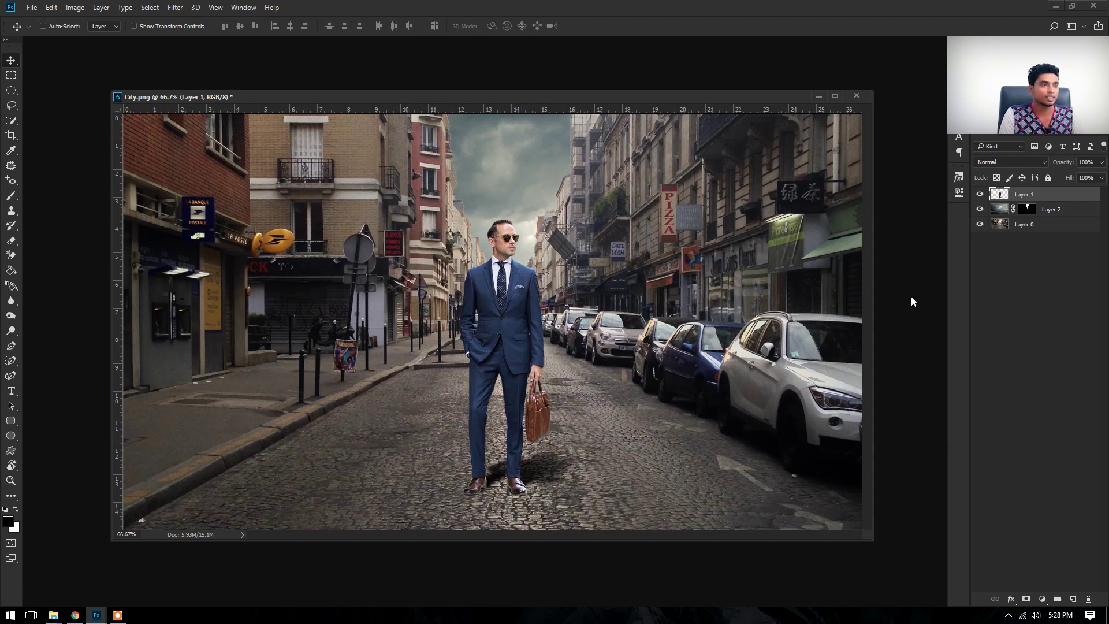
Open the Clock image and place the street clock in the City document to the left of the man
key(ctrl+o)
double_click(332, 119)
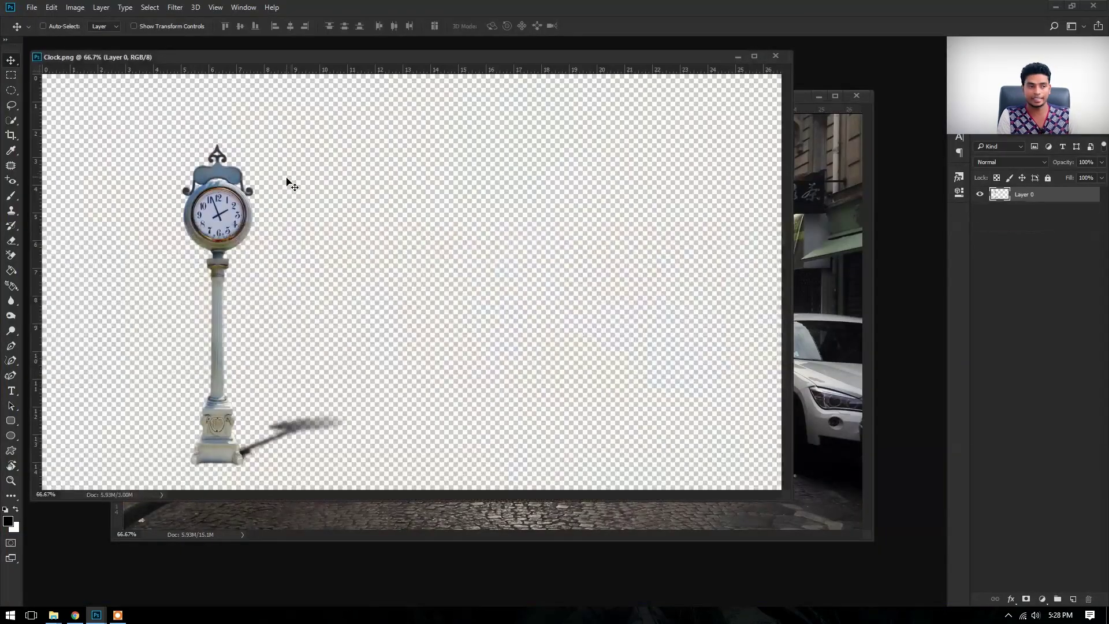
drag(226, 408, 242, 267)
drag(329, 240, 266, 424)
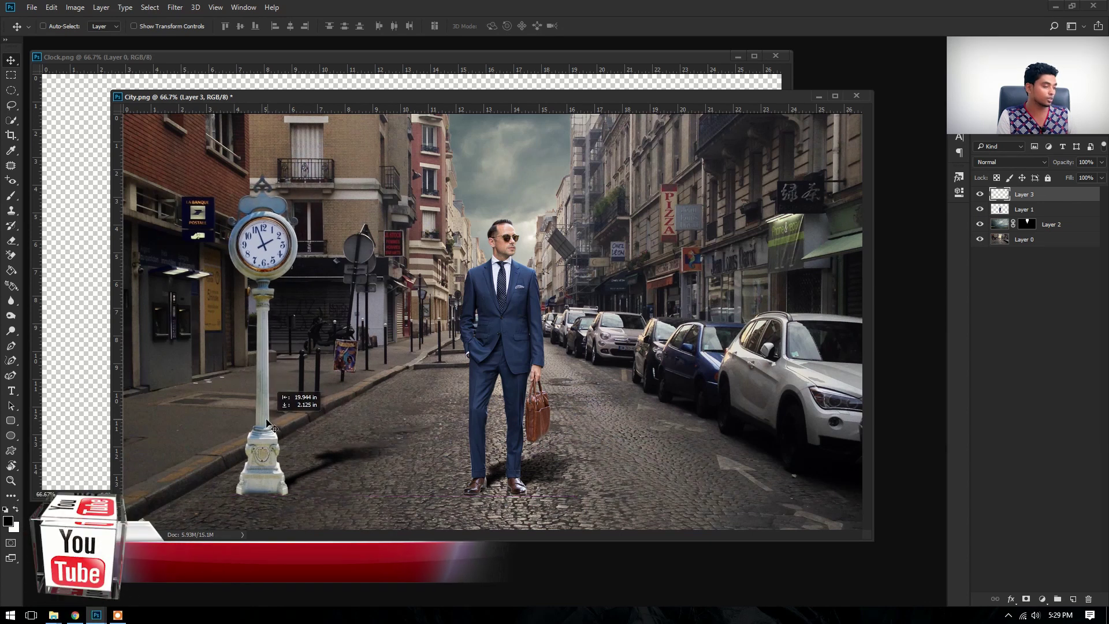
Scale the street clock to 72.40%, position it beside the left curb, and close Clock.png
key(ctrl+t)
drag(397, 174, 341, 271)
drag(300, 457, 314, 437)
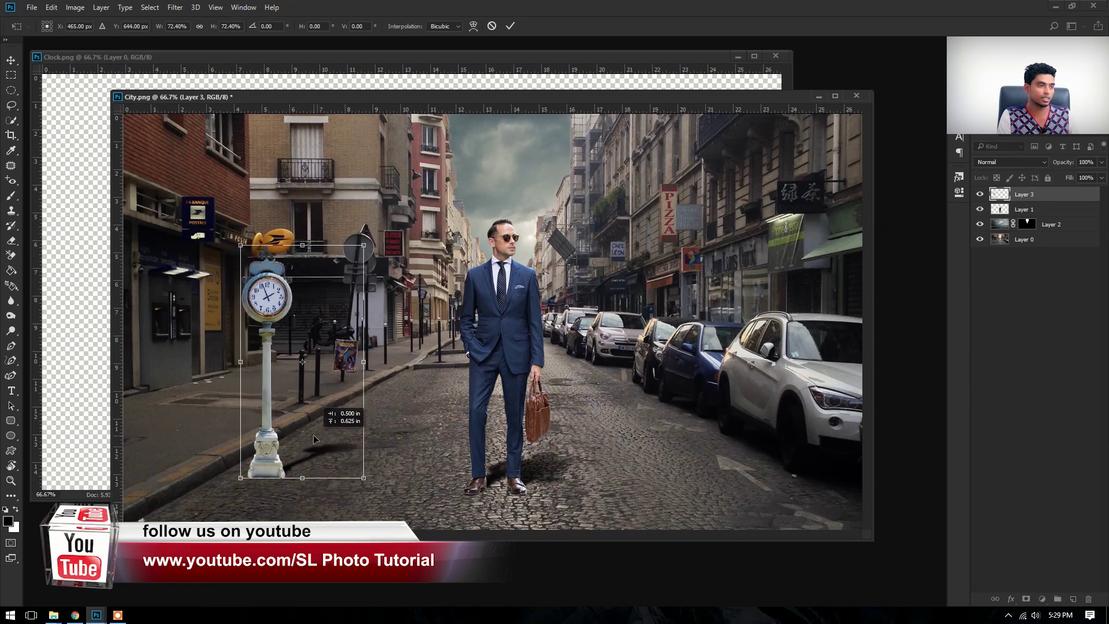
key(Return)
click(751, 56)
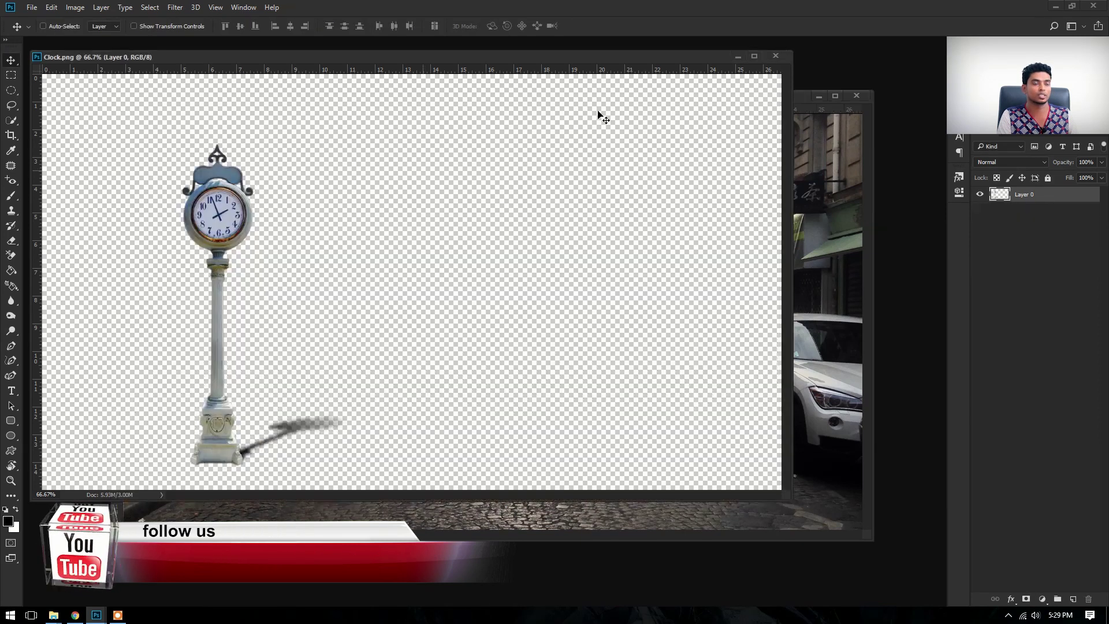
click(775, 56)
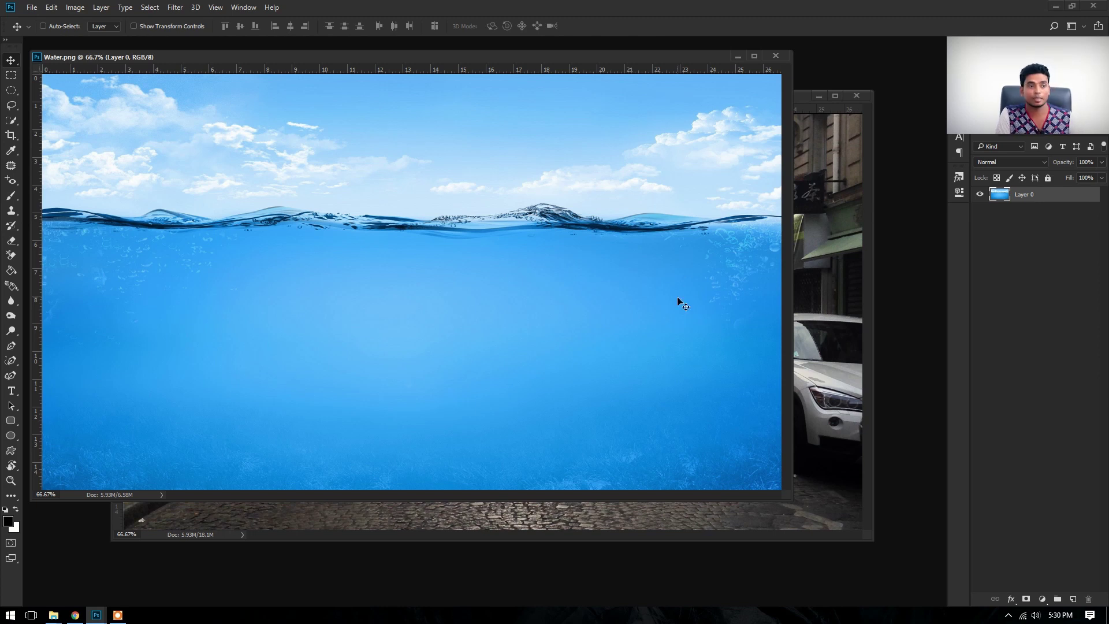
Place the water image over the whole City scene as the uppermost layer and close Water.png
drag(727, 254, 664, 332)
click(216, 69)
click(782, 55)
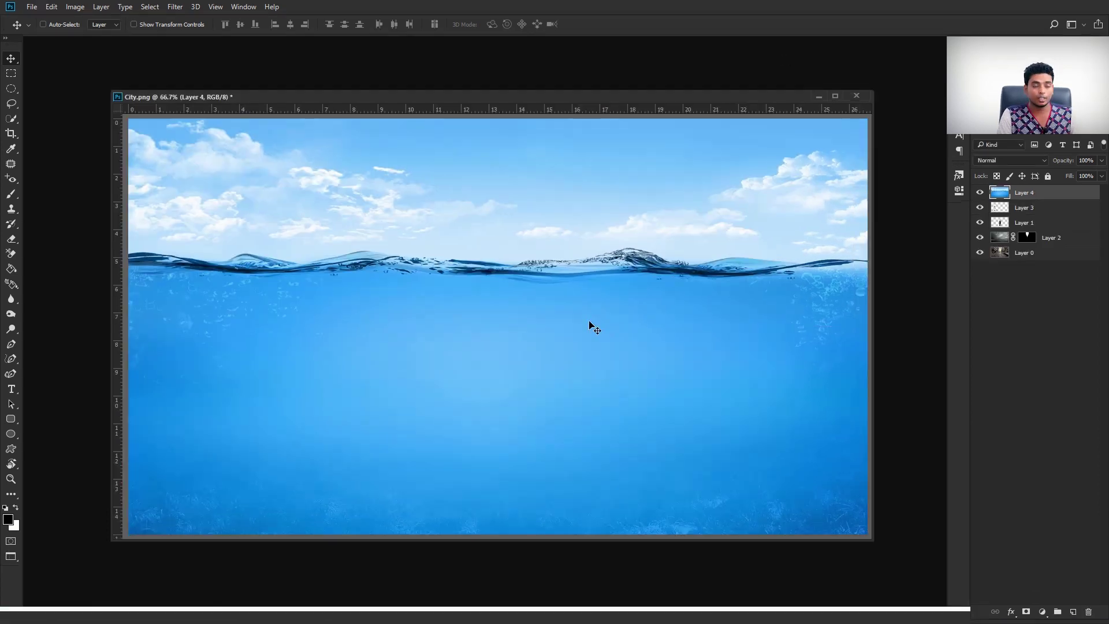
Switch the City document to full-screen view and lower the water layer's opacity to 55%
key(f)
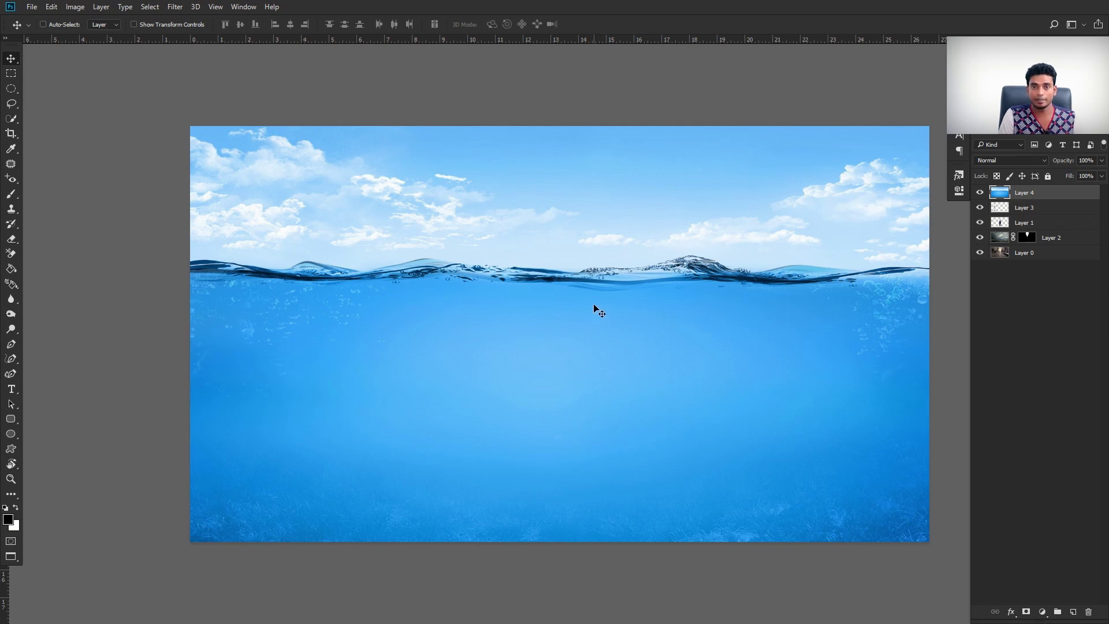
click(1101, 162)
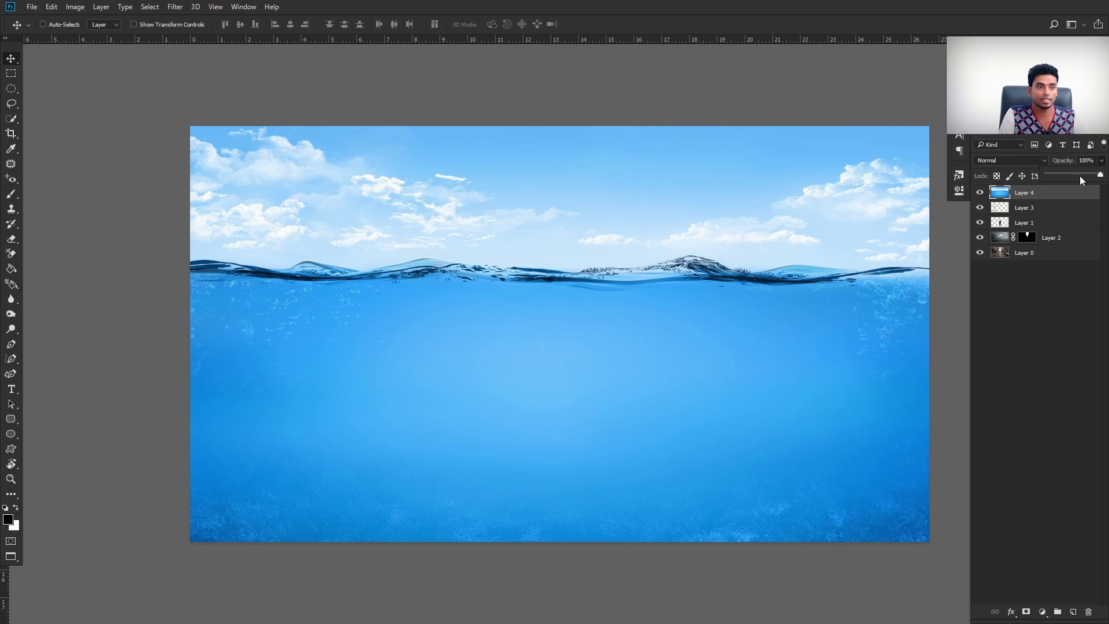
click(1080, 175)
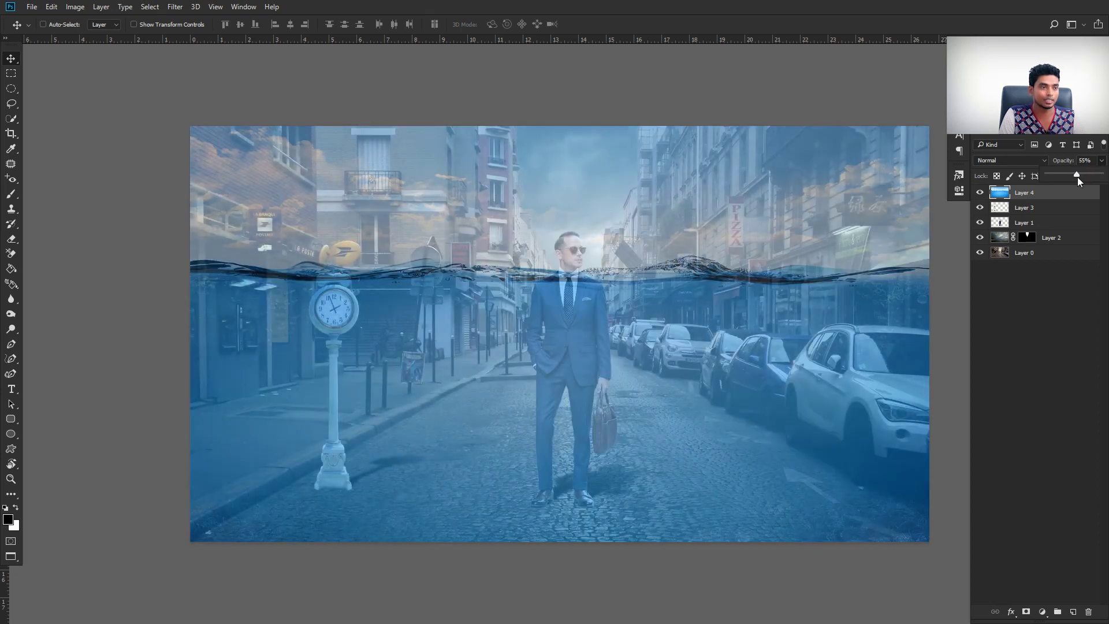
Lower the water image until its surface crosses the man's waist and restore the layer's opacity to 100%
drag(641, 280, 641, 381)
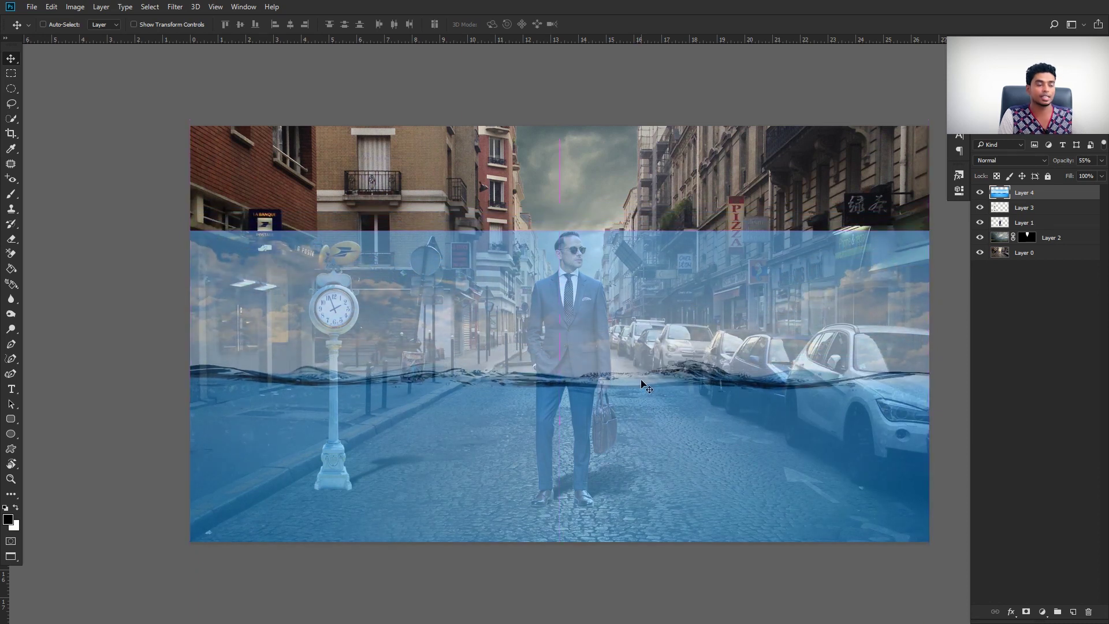
key(0)
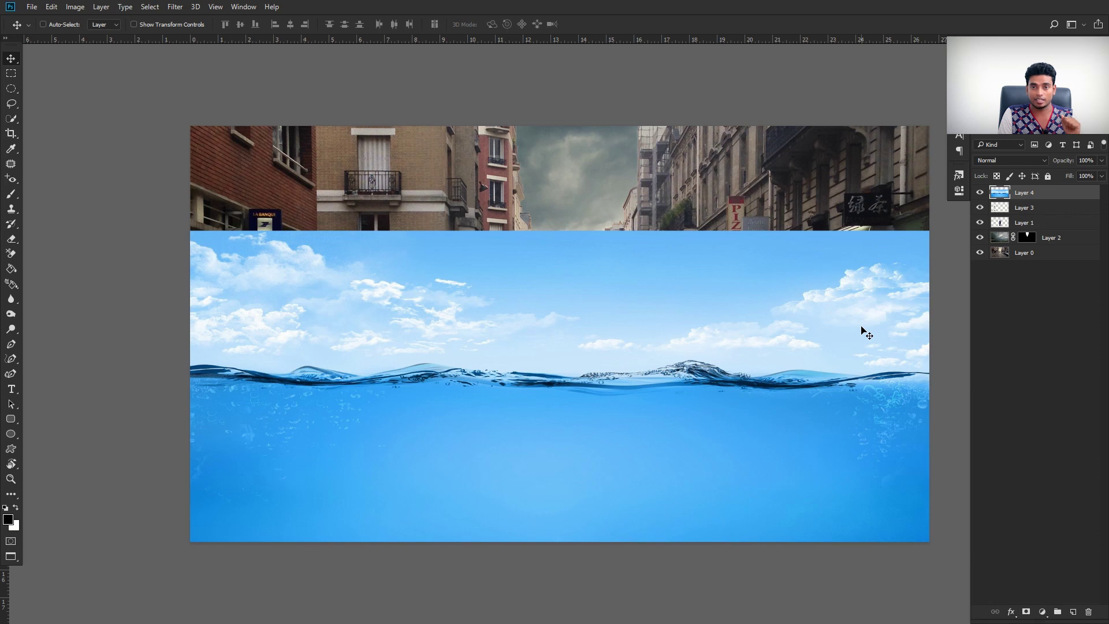
Quick-select the sky above the waterline on the water layer, subtracting the wave crests from the selection
click(11, 120)
drag(334, 279, 614, 277)
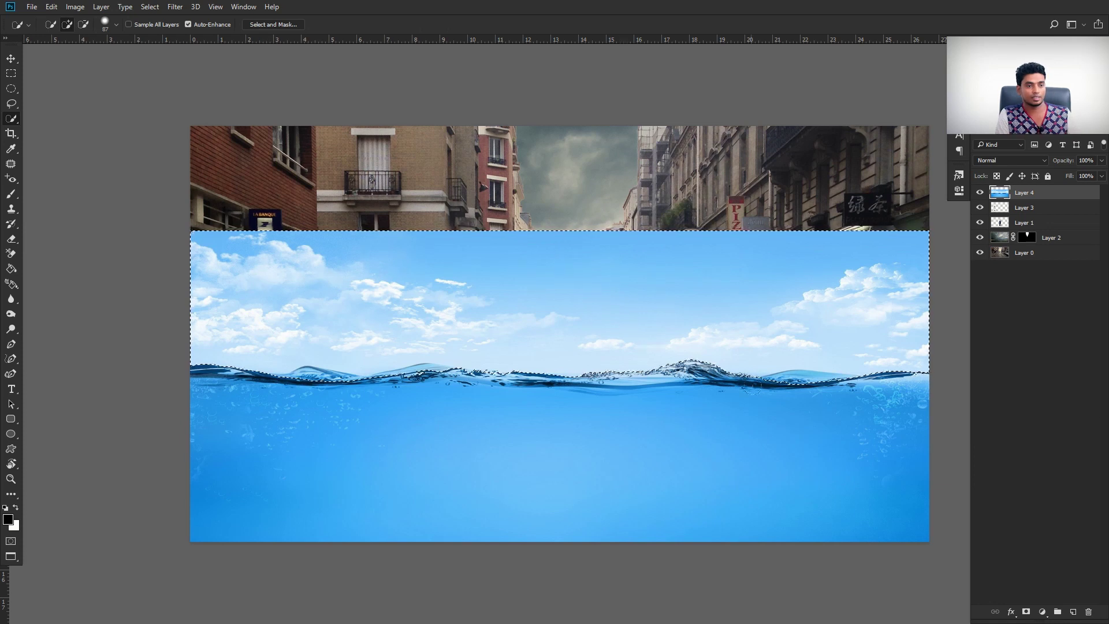
key(alt)
drag(795, 382, 774, 386)
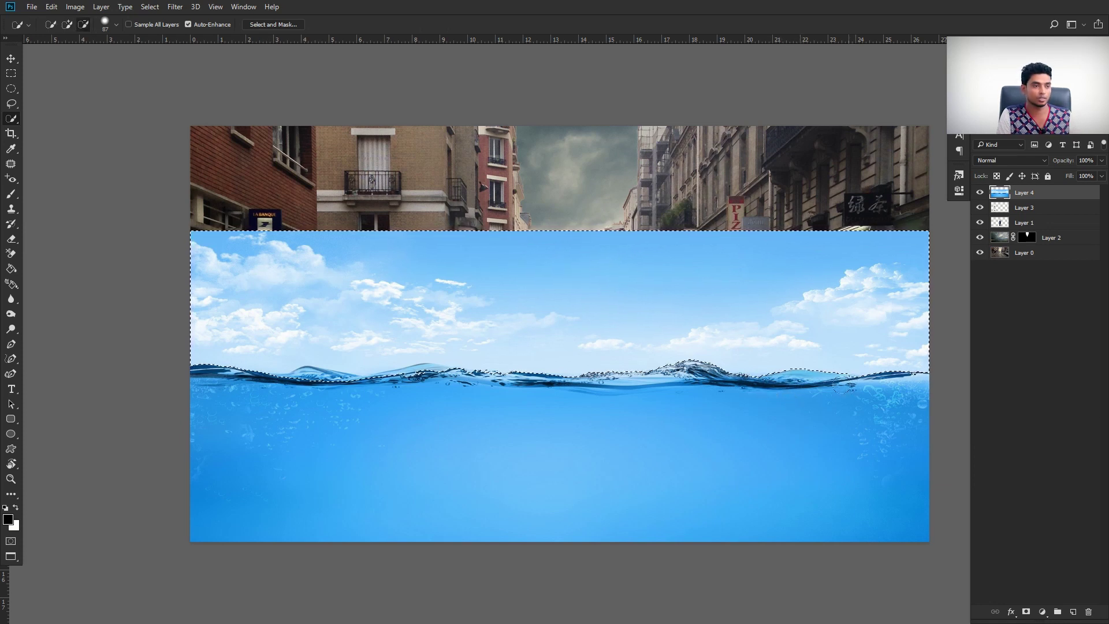
drag(426, 386, 398, 385)
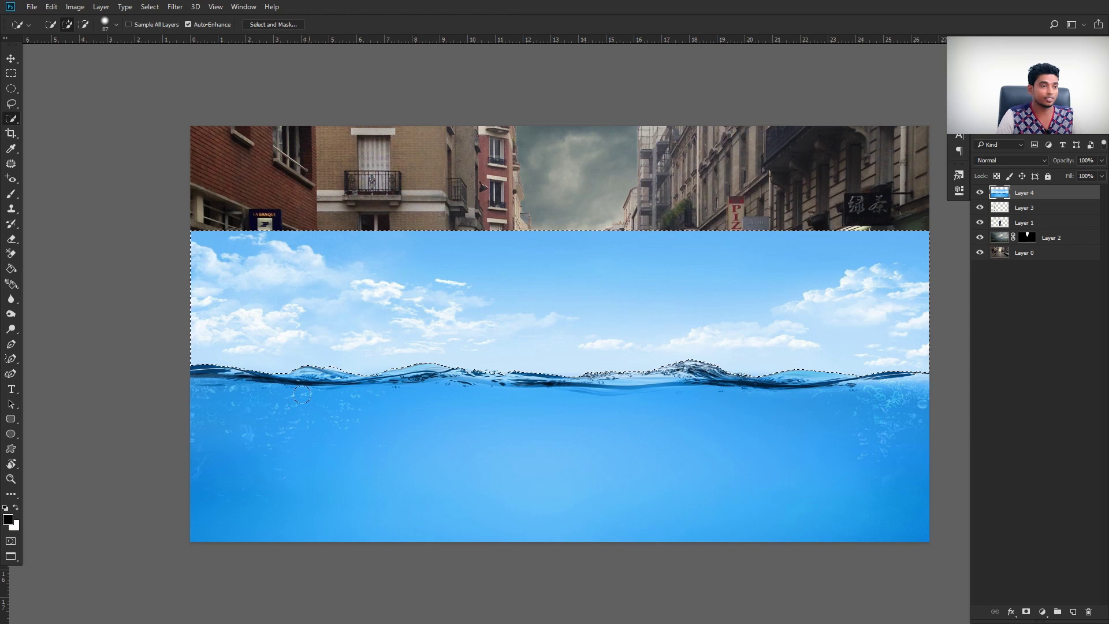
Feather the sky selection by 1 pixel
right_click(408, 248)
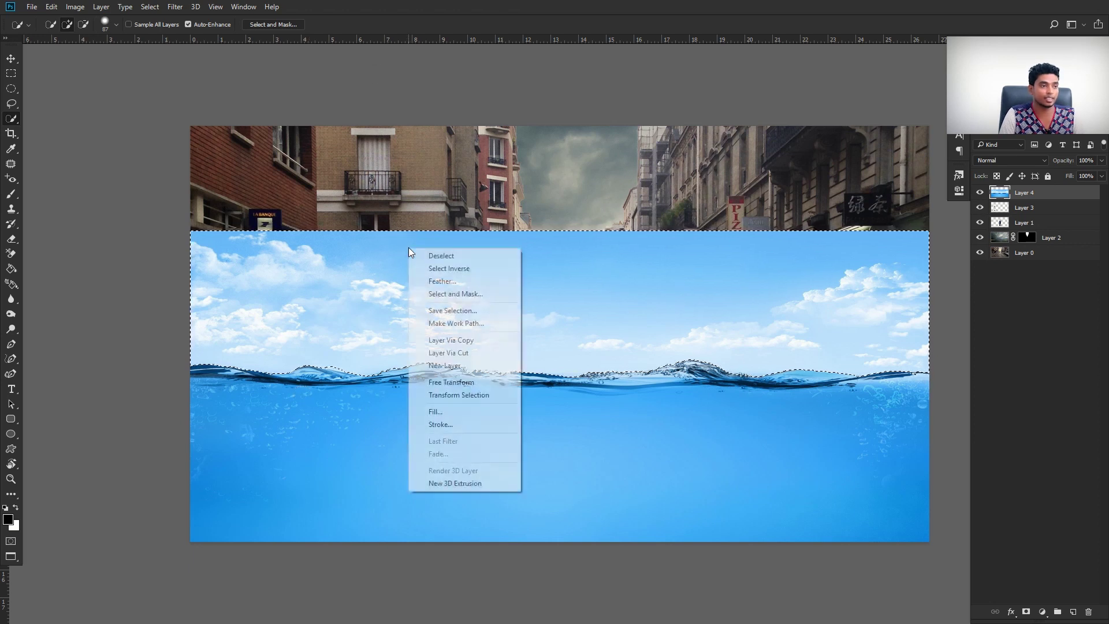
click(477, 280)
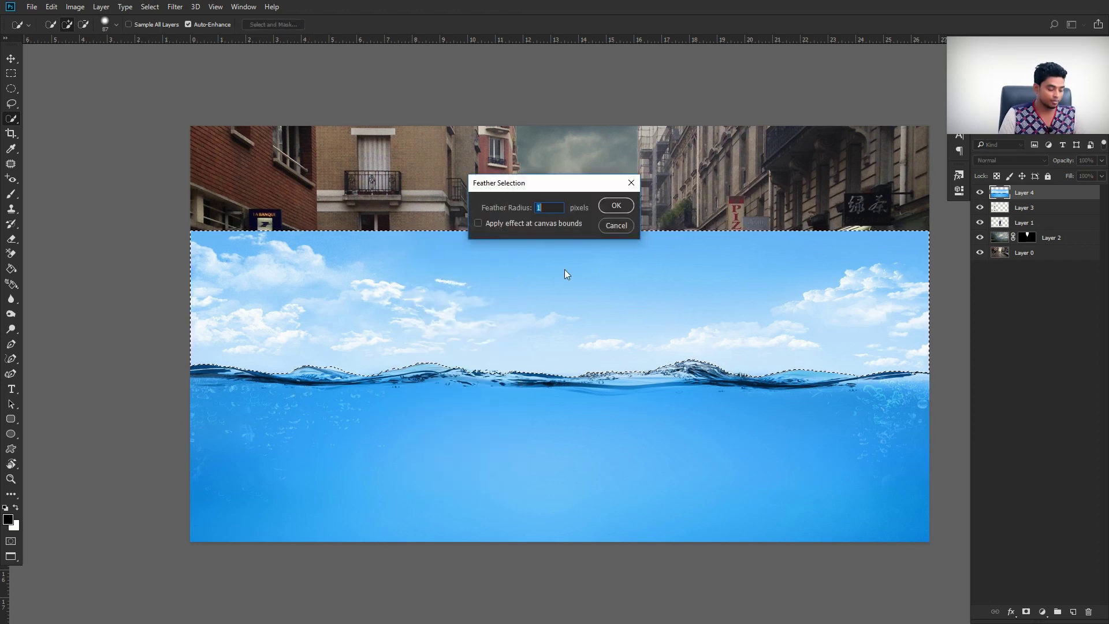
key(Return)
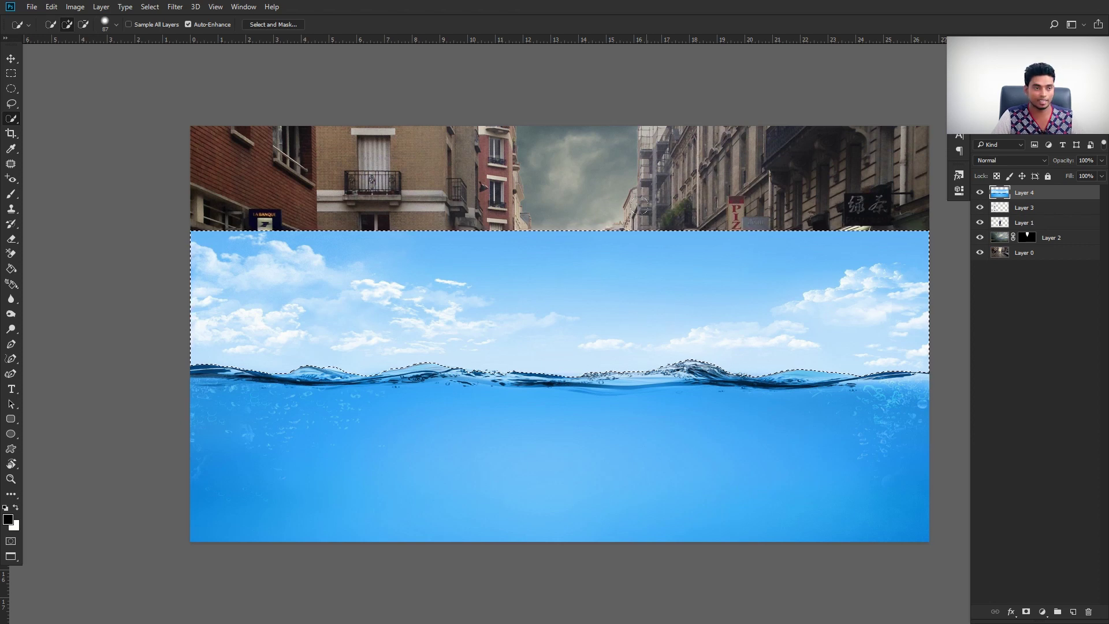
Invert the sky selection and add a layer mask that hides the water layer's sky
key(Delete)
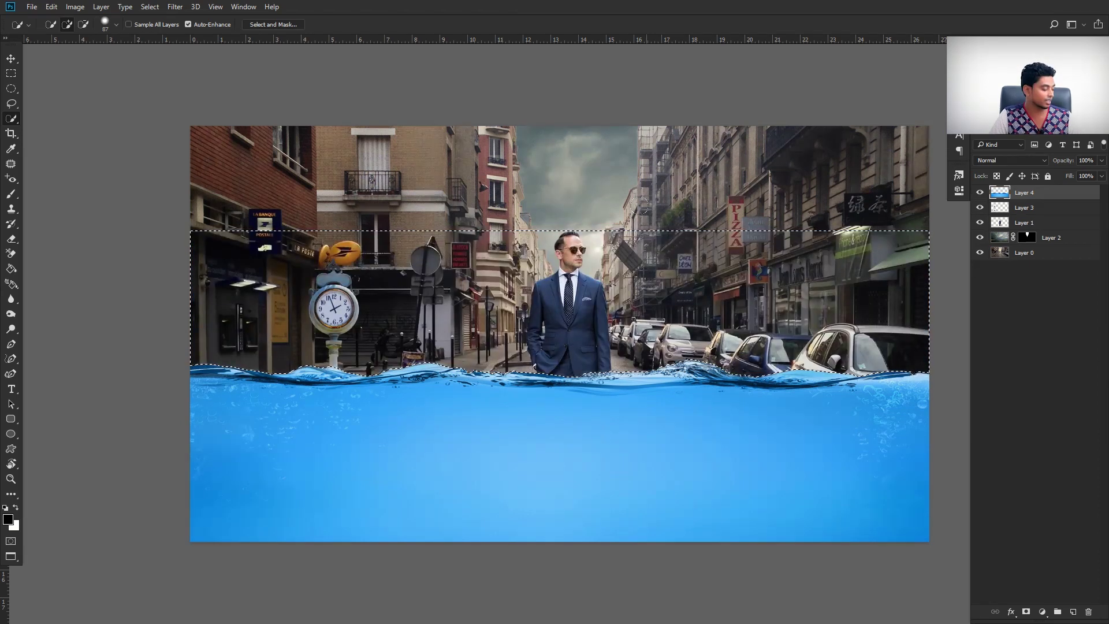
key(ctrl+z)
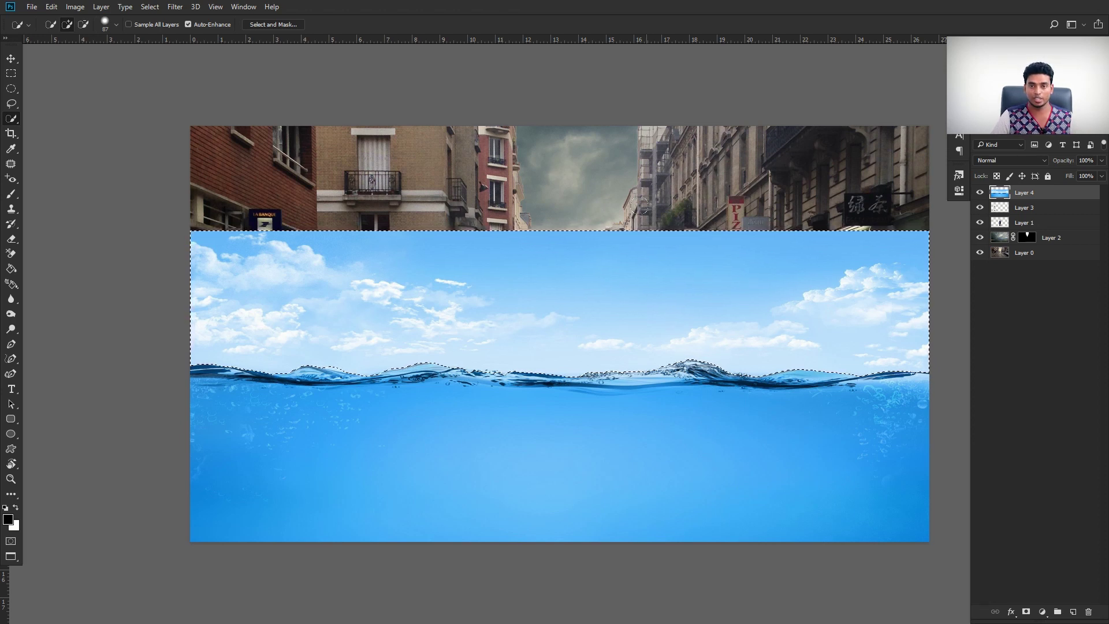
key(ctrl+shift+i)
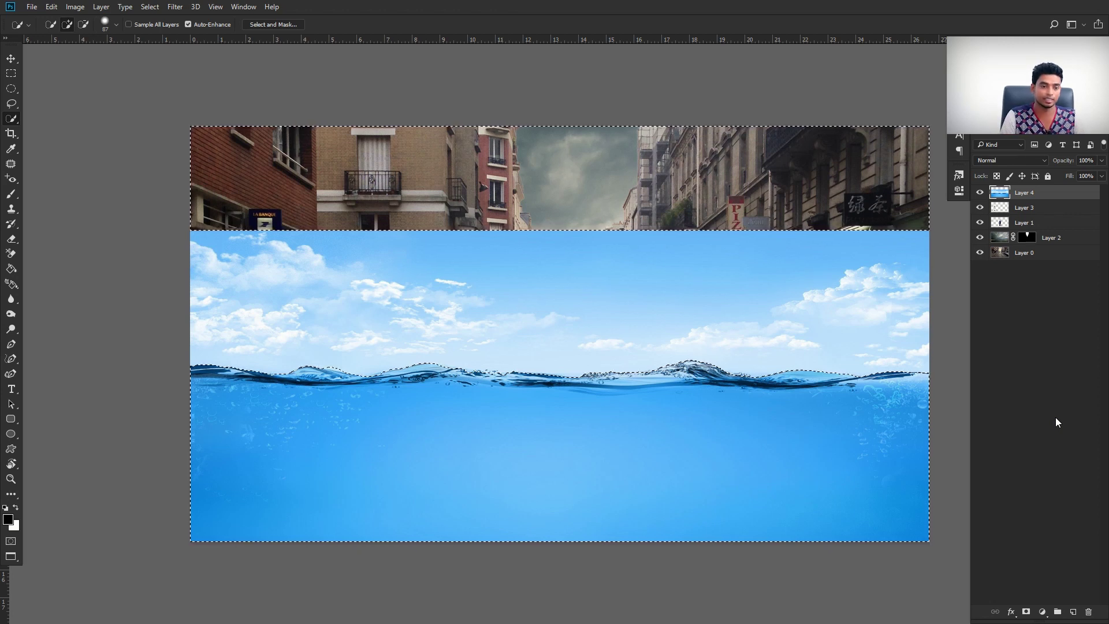
click(1026, 611)
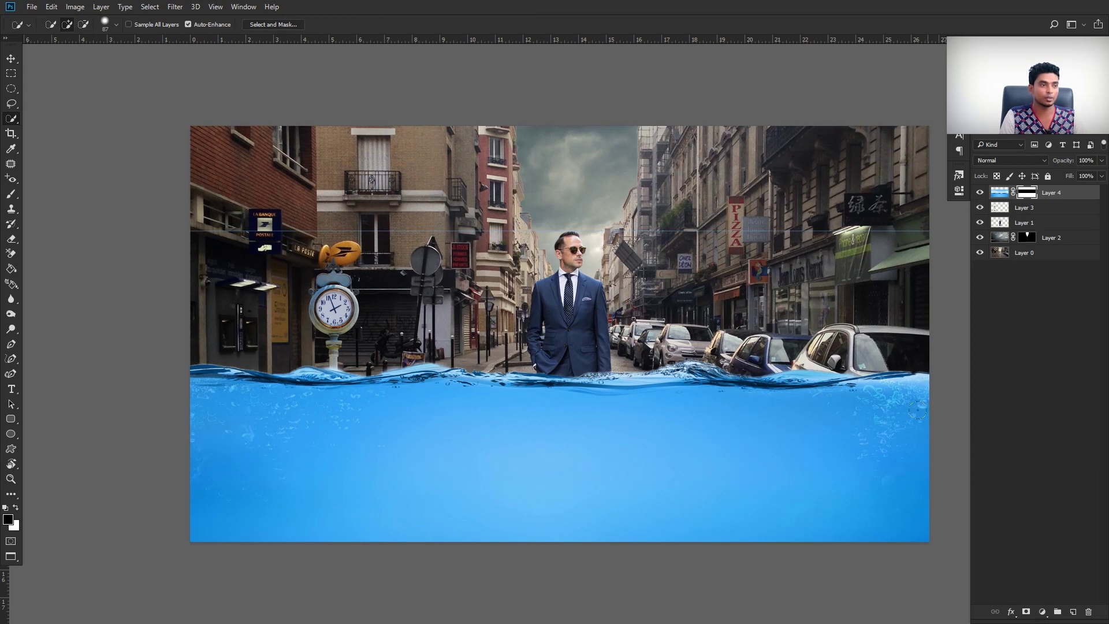
Try painting the water layer's mask below the surface with a soft black brush at 40% opacity to reveal the submerged street
scroll(699, 238, up, 3)
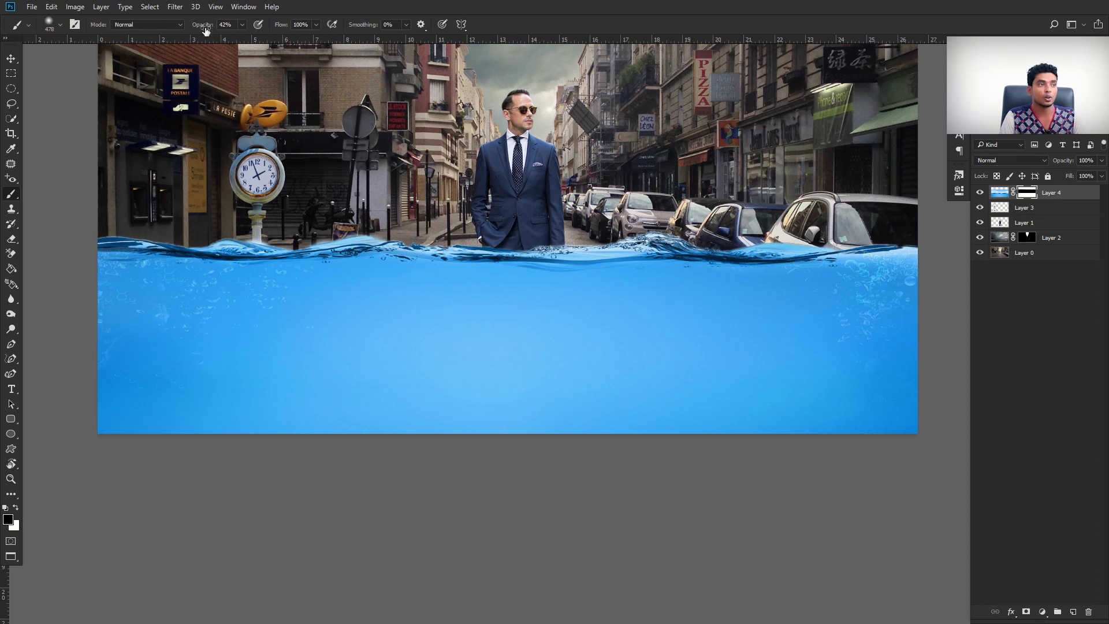
drag(241, 25, 271, 38)
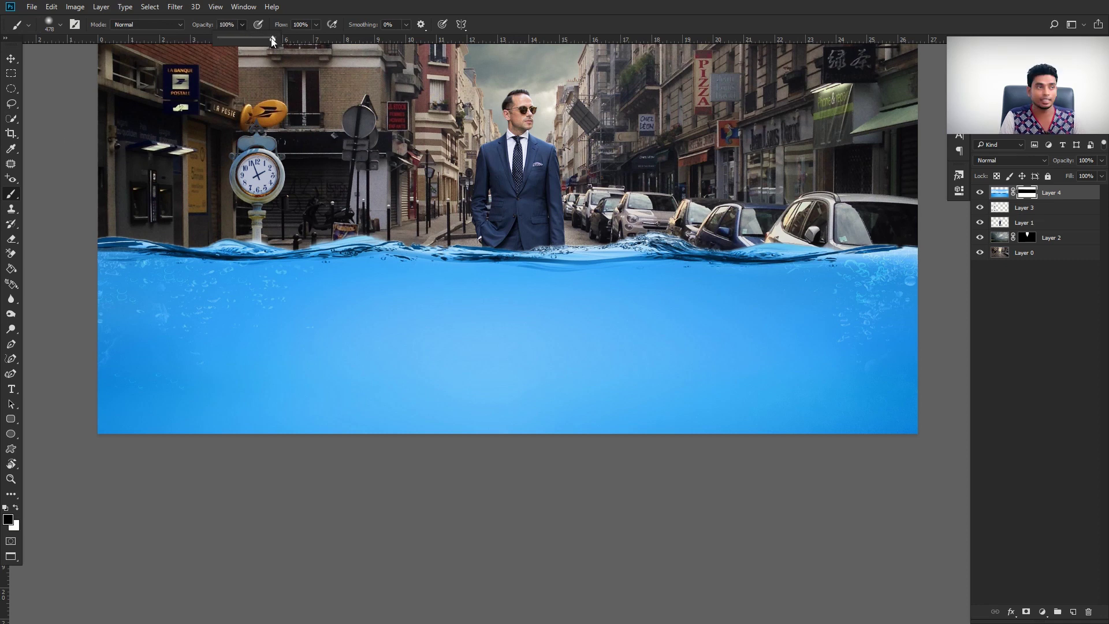
click(242, 25)
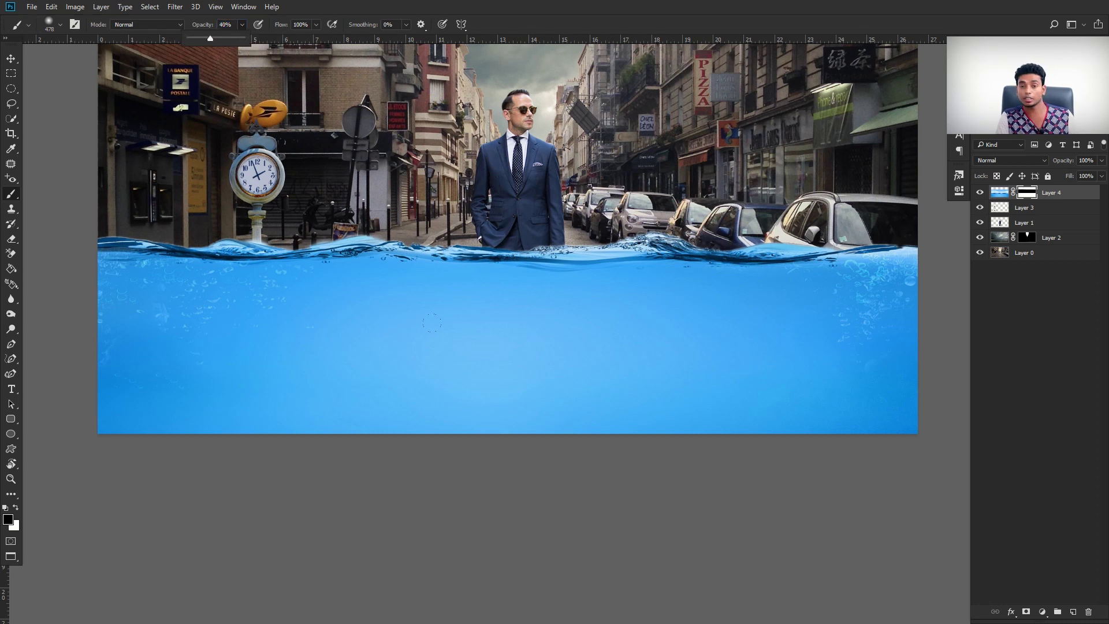
drag(681, 386, 708, 389)
mouse_move(793, 347)
mouse_down()
mouse_move(659, 399)
mouse_move(803, 332)
mouse_move(133, 387)
mouse_up()
drag(384, 397, 359, 399)
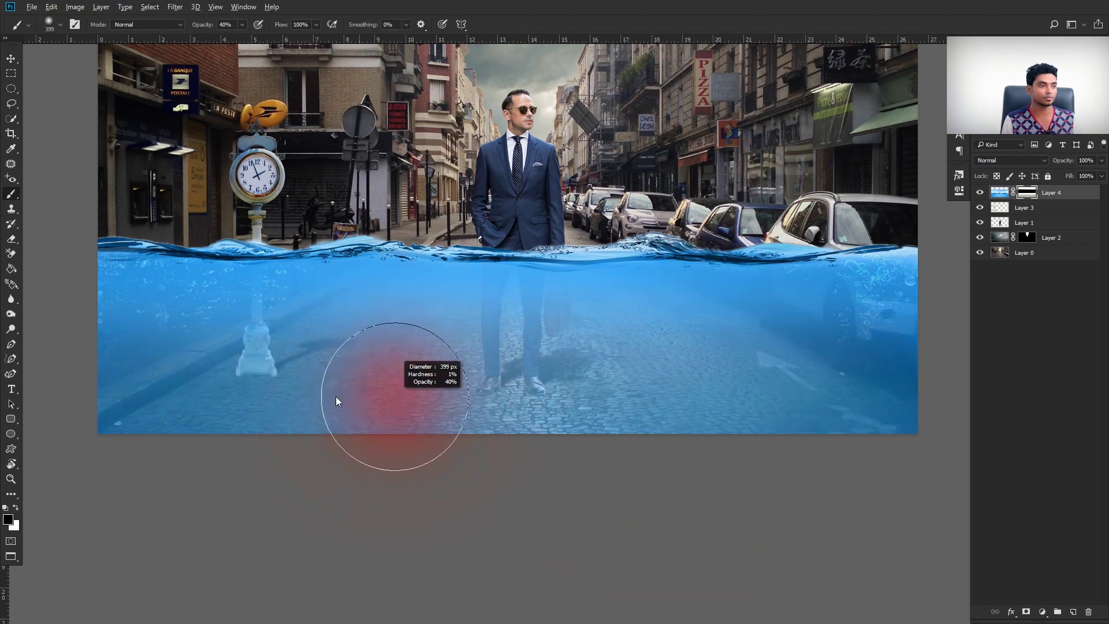
mouse_move(837, 390)
mouse_down()
mouse_move(950, 412)
mouse_move(853, 393)
mouse_move(260, 392)
mouse_up()
drag(826, 457, 752, 453)
scroll(752, 453, down, 2)
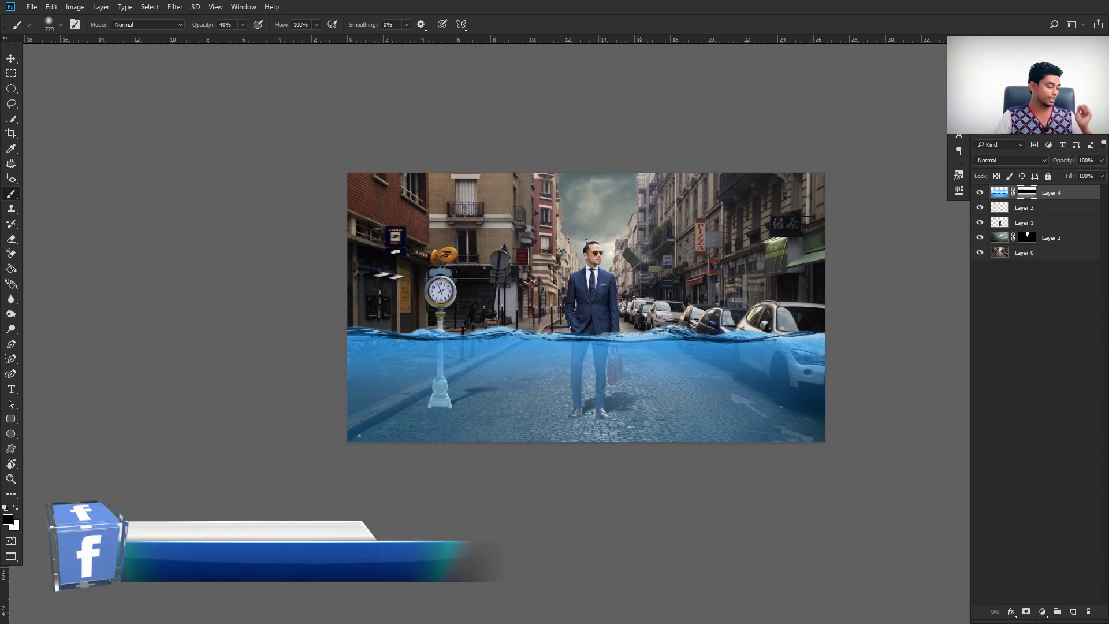
click(624, 286)
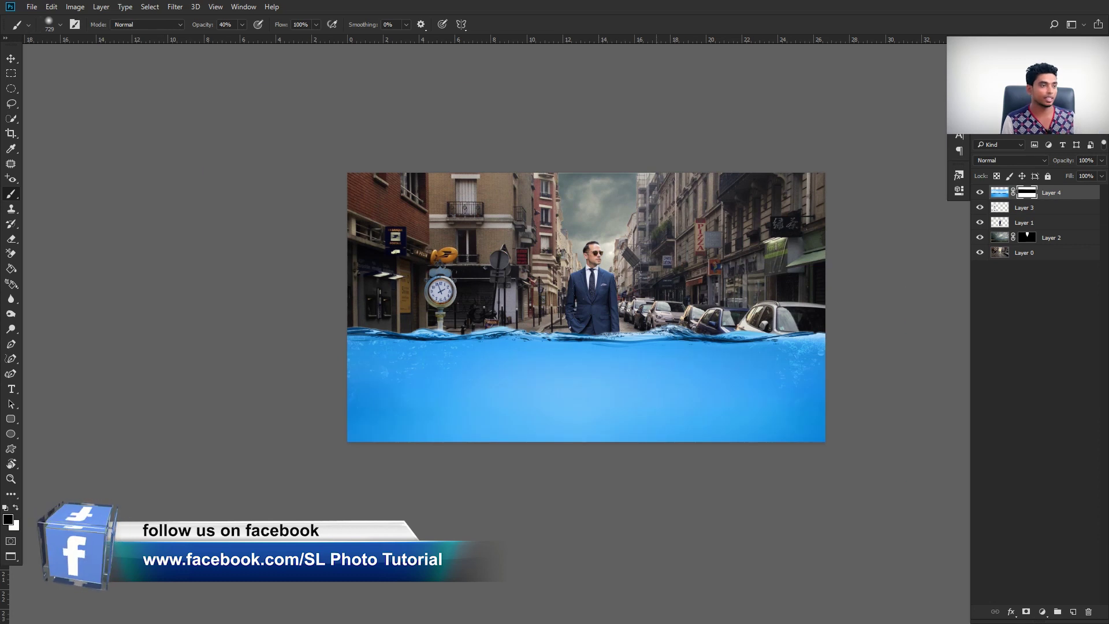
Quick-select the underwater area on the water layer's image, keeping the wave strip along the surface out of the selection
scroll(653, 354, up, 1)
key(w)
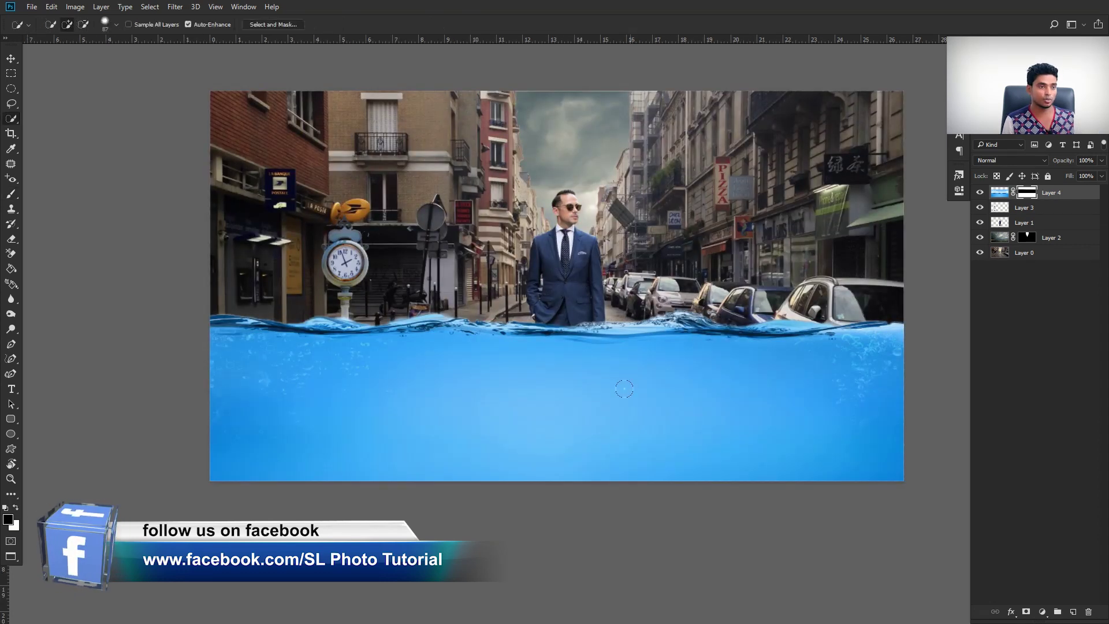
ctrl+click(1004, 197)
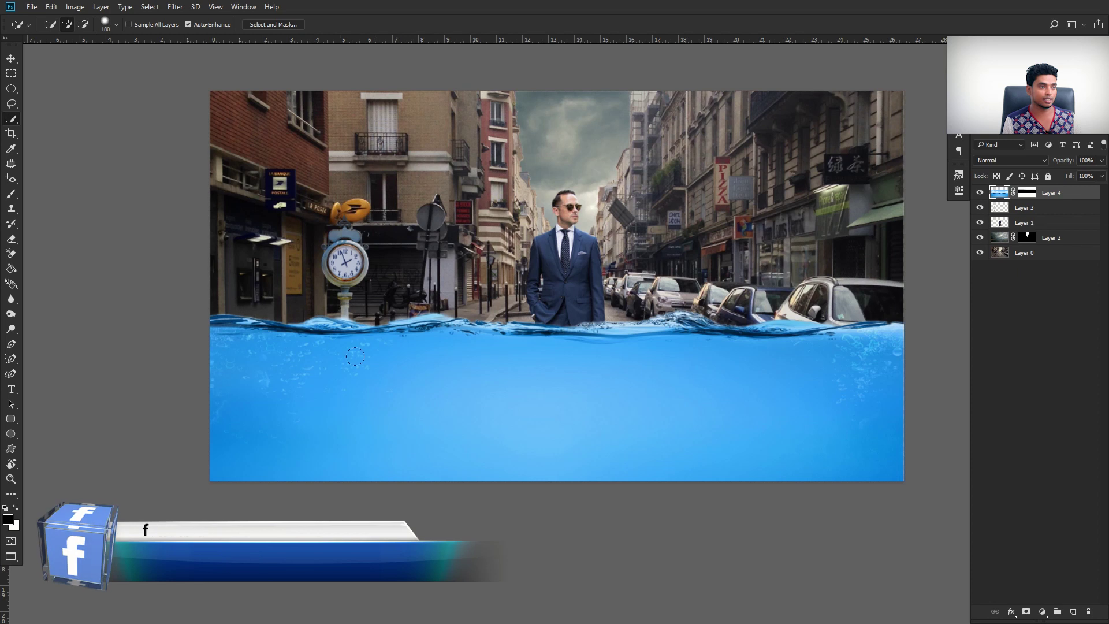
alt+click(442, 324)
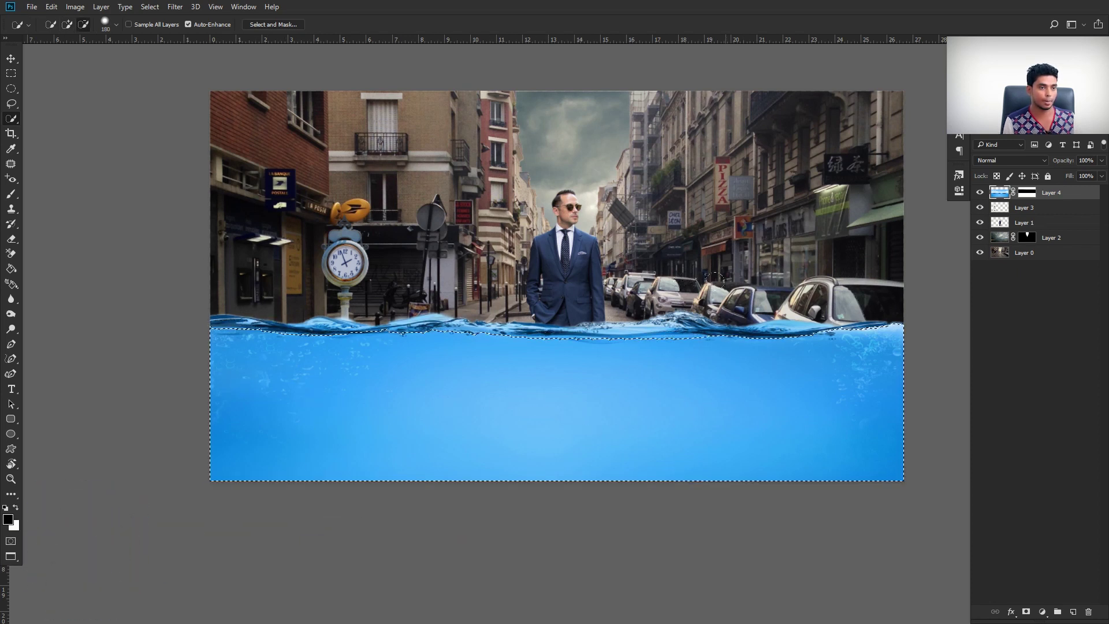
alt+click(680, 347)
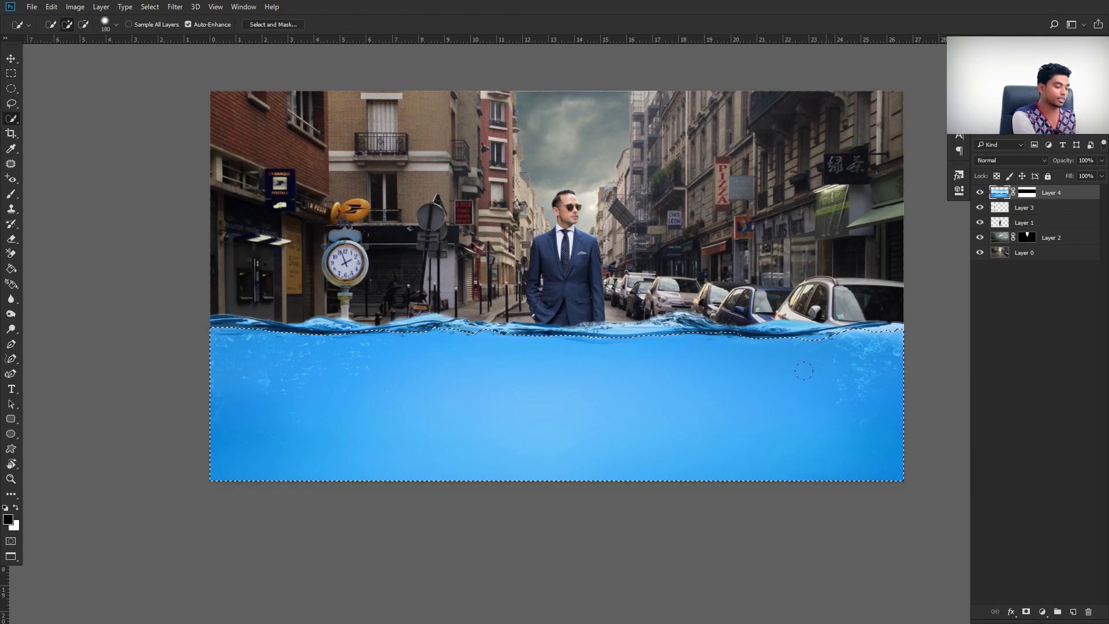
Invert the selection to copy the surface waves onto a new layer and duplicate the water layer's mask onto it
key(ctrl+shift+i)
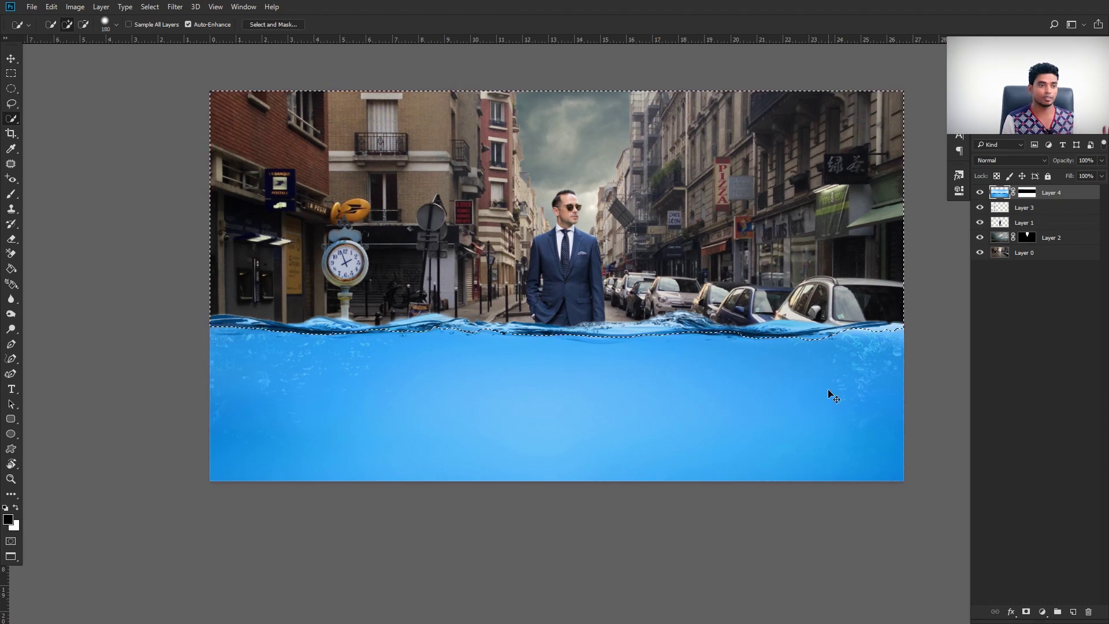
key(ctrl+v)
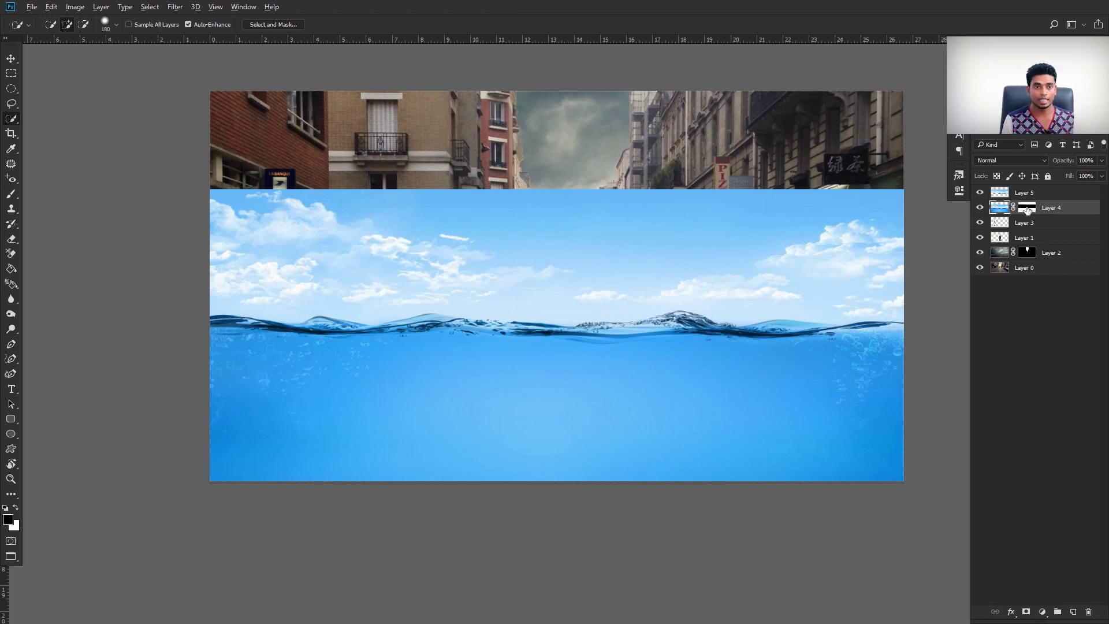
drag(1026, 211, 1031, 195)
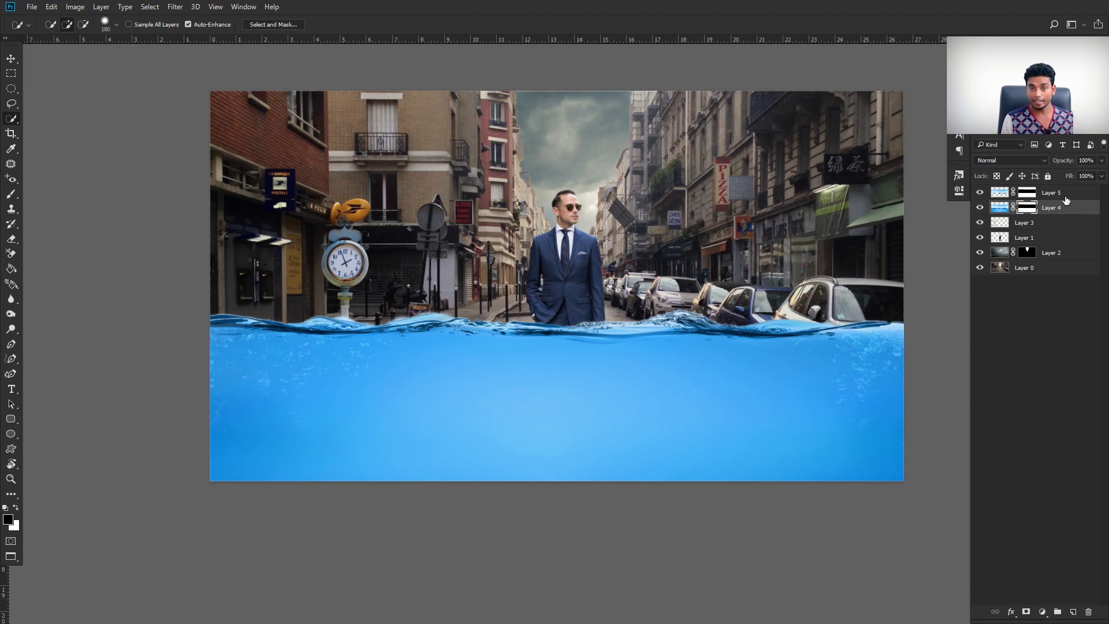
Lower the opacity of the original water layer, Layer 4, to 48%
key(v)
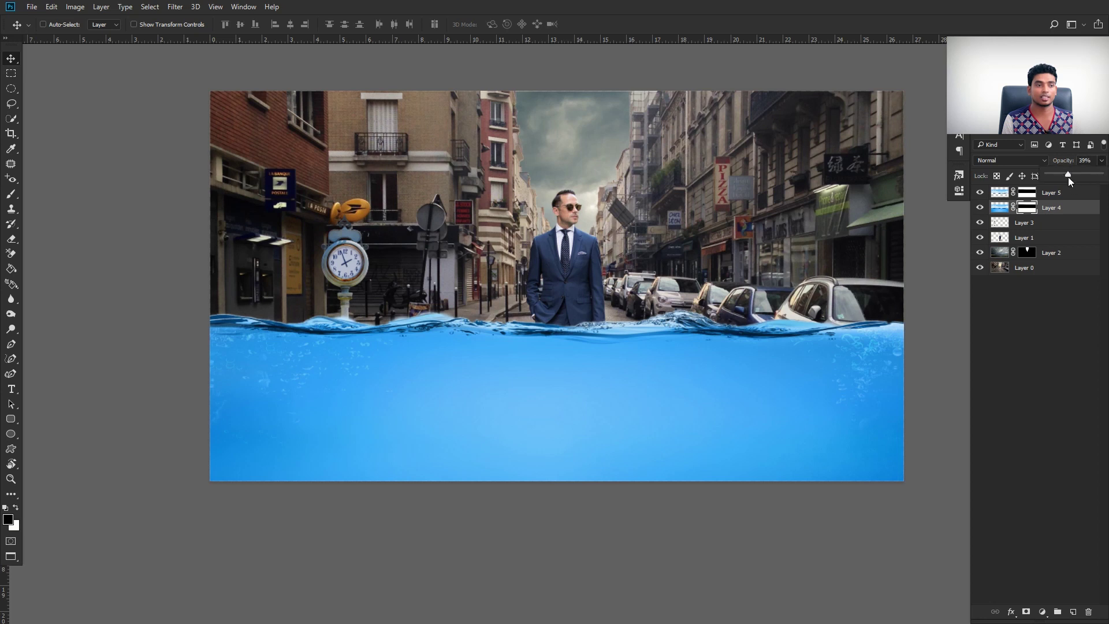
click(1069, 176)
drag(1073, 175, 1072, 175)
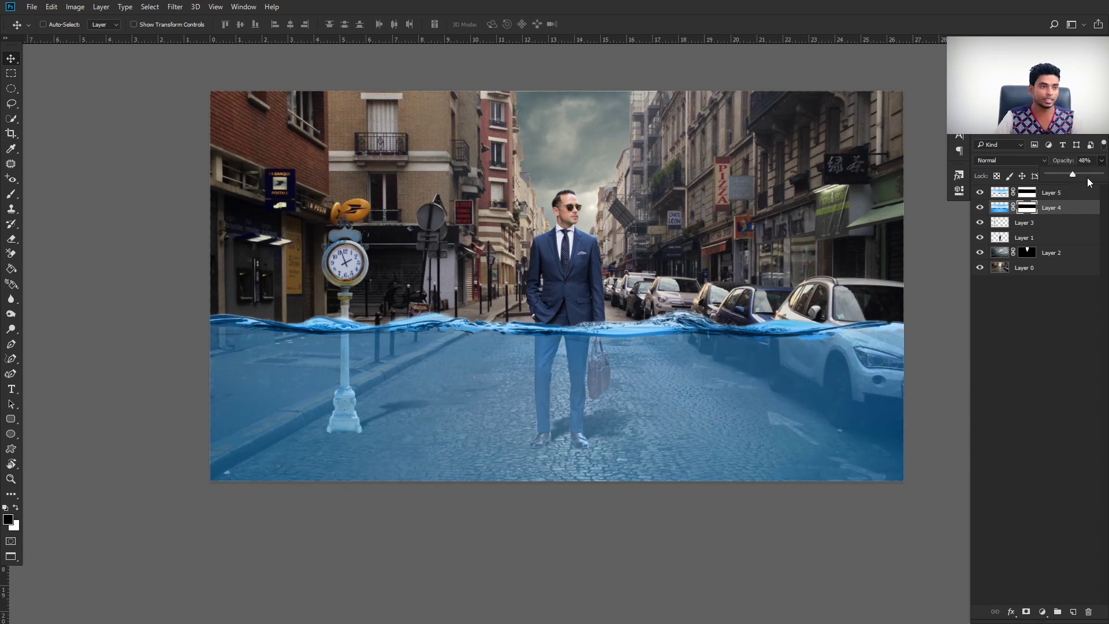
Open the Water a image and place it in the City document beneath the man's layer, aligned with the waterline
key(f)
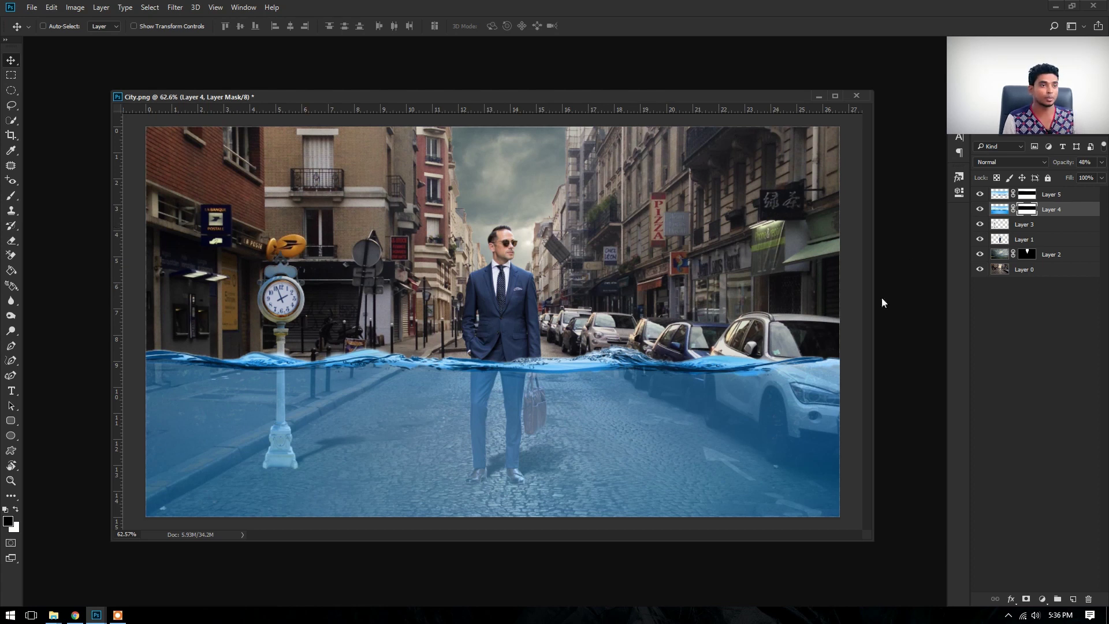
double_click(921, 241)
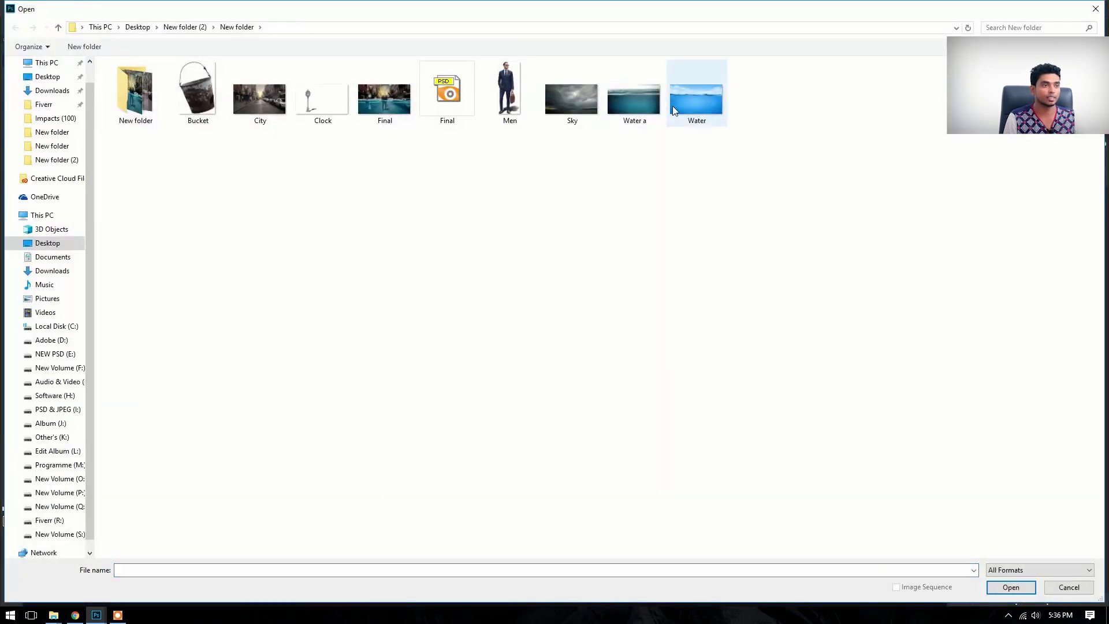
double_click(635, 98)
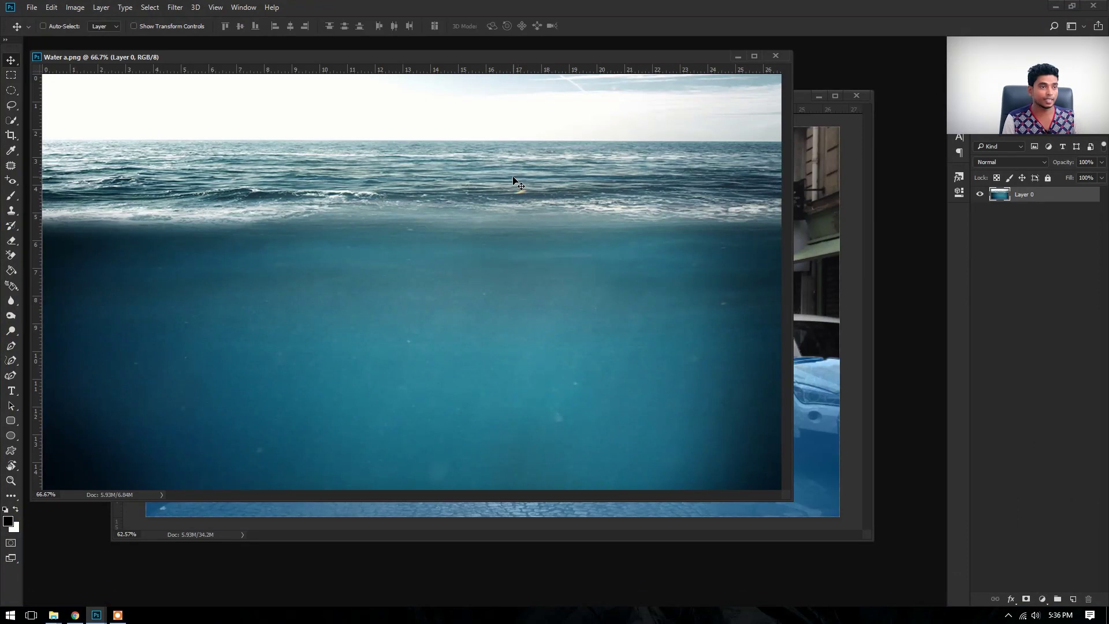
drag(593, 159, 662, 305)
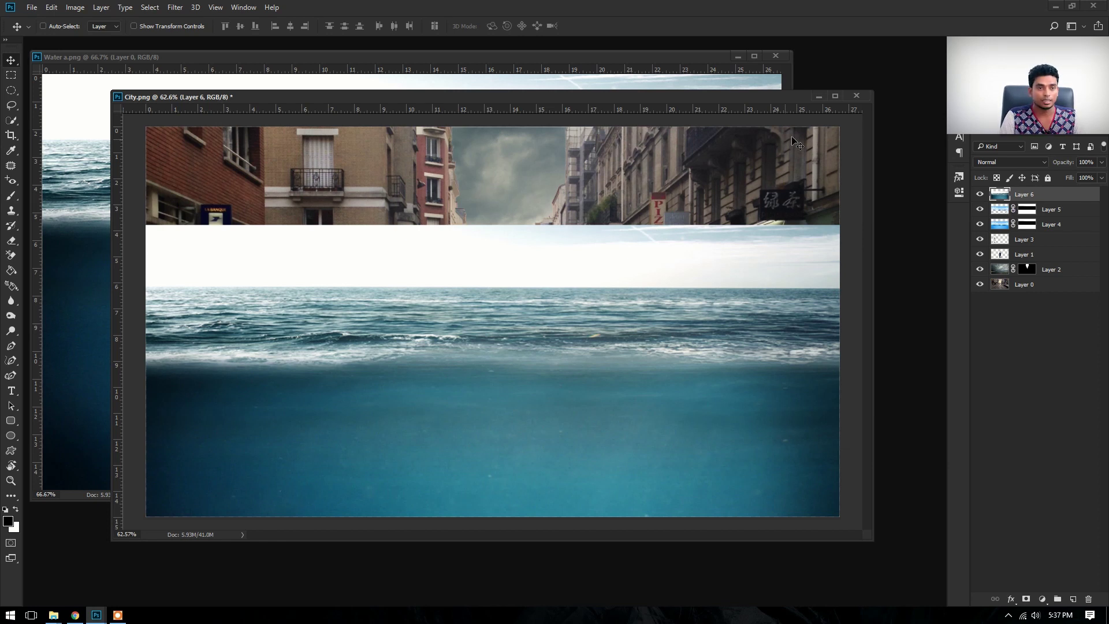
drag(1026, 207, 1025, 261)
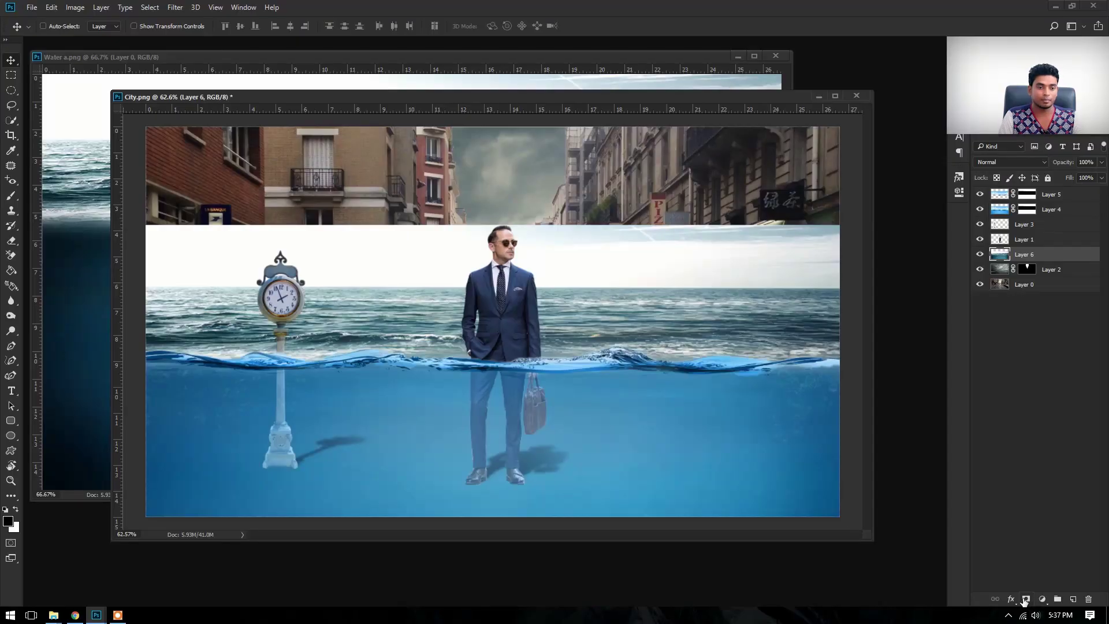
Mask the sea layer and brush away its sky and underwater area at up to 100% opacity, leaving a sea strip behind the man
click(1026, 600)
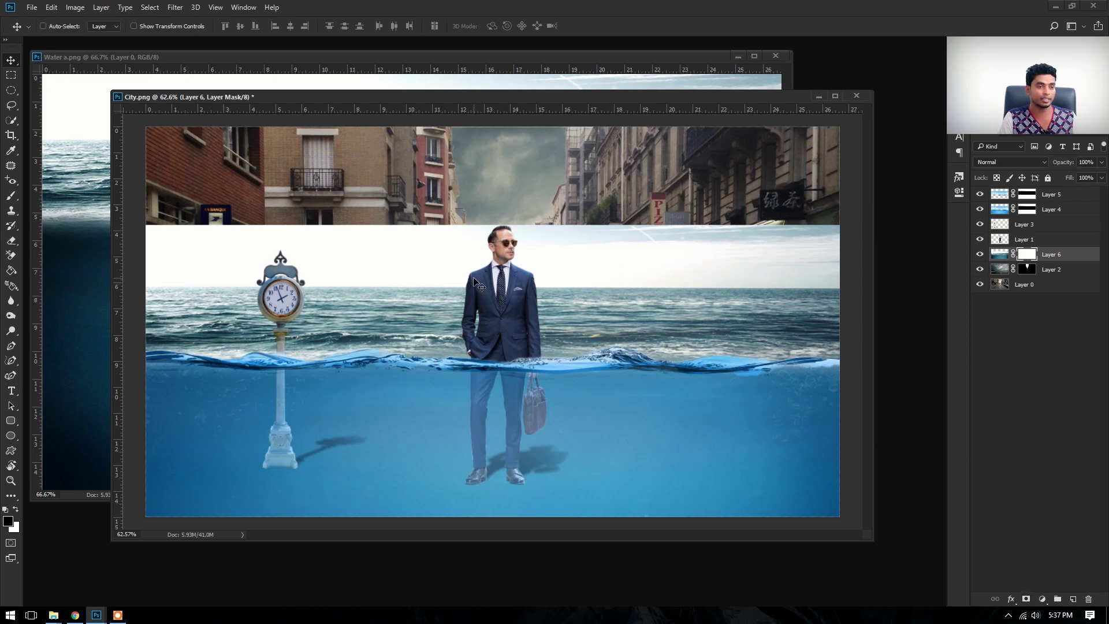
key(b)
drag(709, 258, 627, 249)
drag(728, 248, 814, 263)
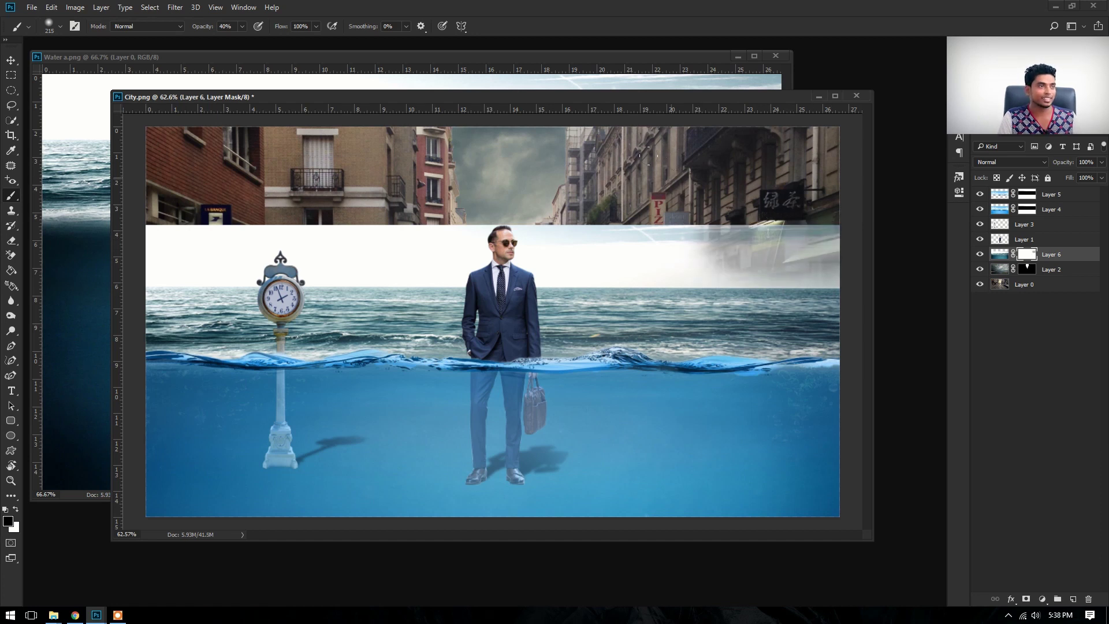
drag(198, 29, 470, 37)
mouse_move(826, 255)
mouse_down()
mouse_move(636, 254)
mouse_move(810, 223)
mouse_move(780, 277)
mouse_move(277, 261)
mouse_move(173, 277)
mouse_move(428, 277)
mouse_up()
mouse_move(546, 217)
mouse_down()
mouse_move(711, 277)
mouse_move(589, 289)
mouse_move(728, 295)
mouse_move(633, 243)
mouse_move(404, 300)
mouse_move(184, 306)
mouse_move(312, 315)
mouse_move(346, 260)
mouse_move(456, 321)
mouse_move(820, 326)
mouse_up()
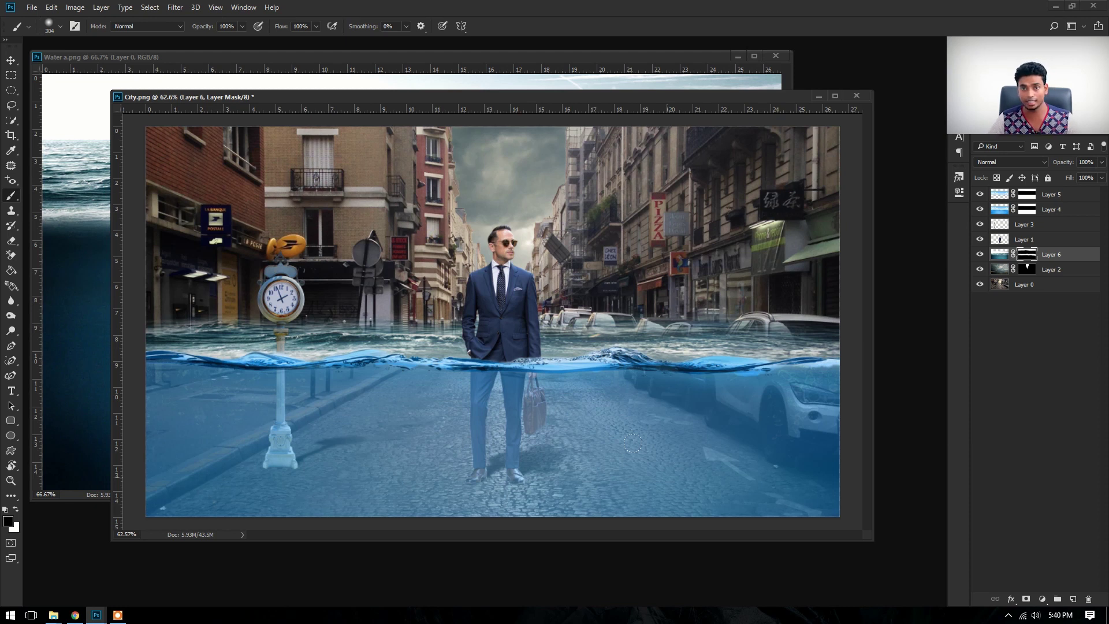
Mask the man's layer, Layer 1, and softly brush away his jacket's lower edge at the waterline with a 47 px brush
click(1025, 239)
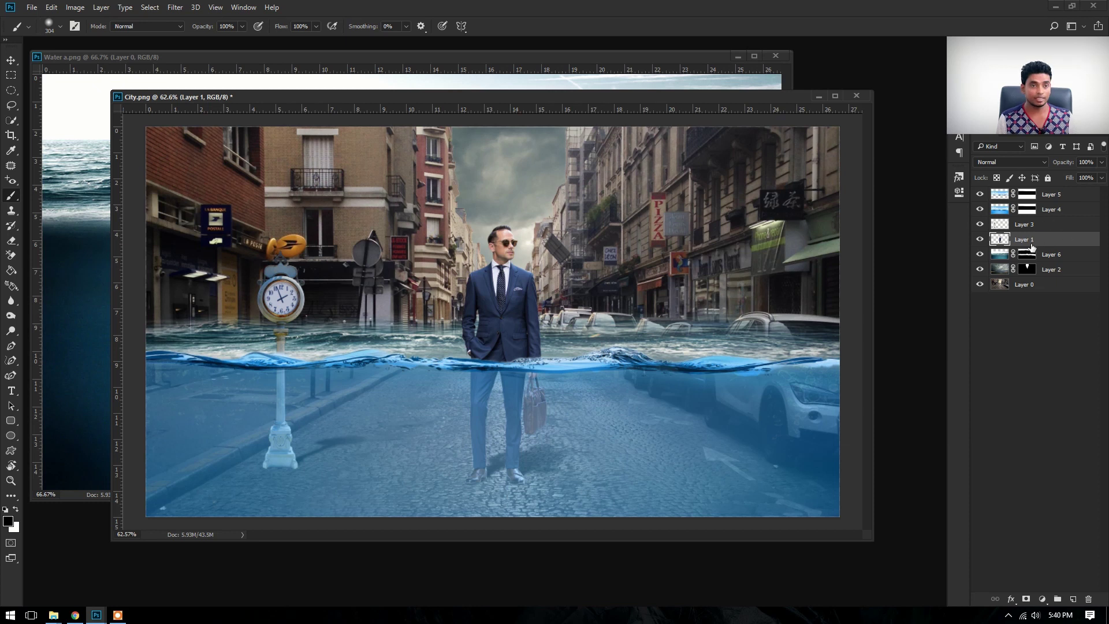
click(1049, 257)
click(1049, 243)
key(v)
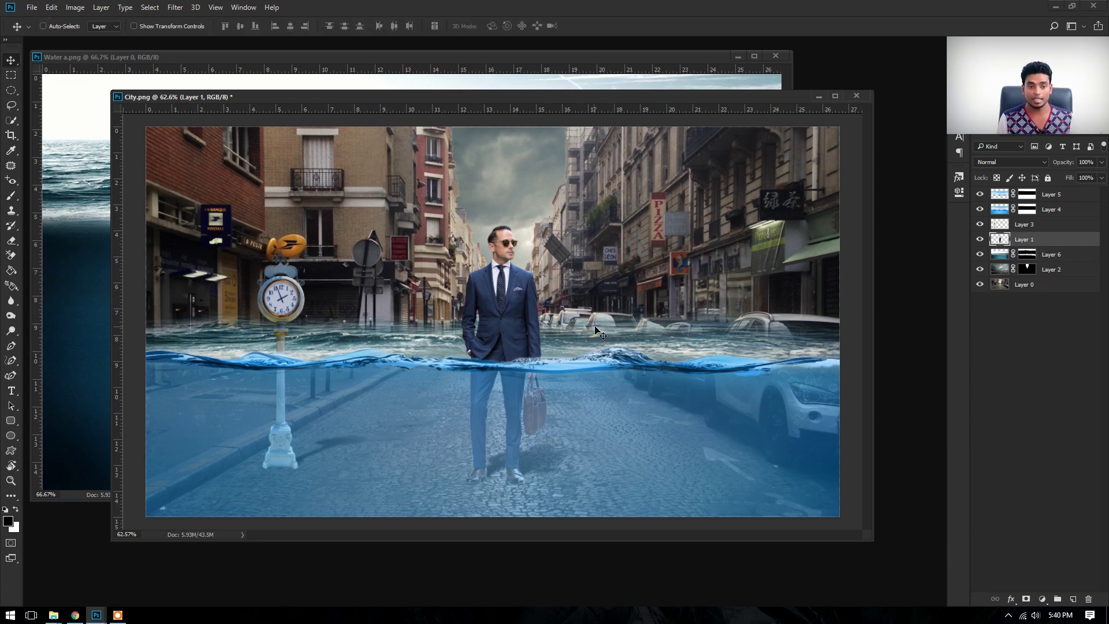
click(1026, 599)
scroll(545, 334, up, 8)
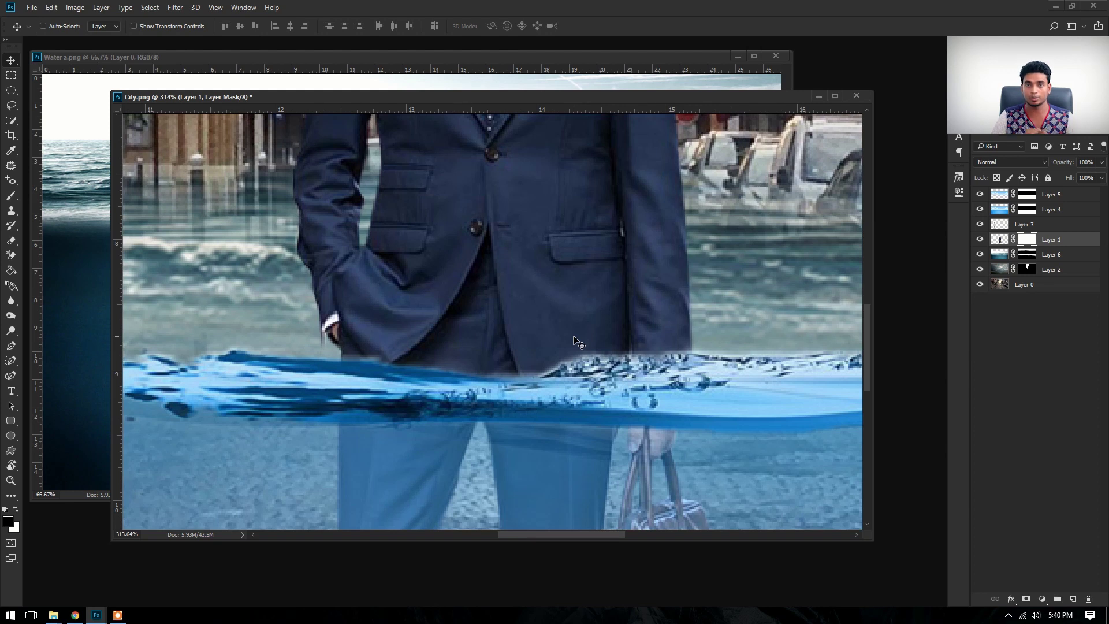
key(b)
drag(578, 341, 430, 330)
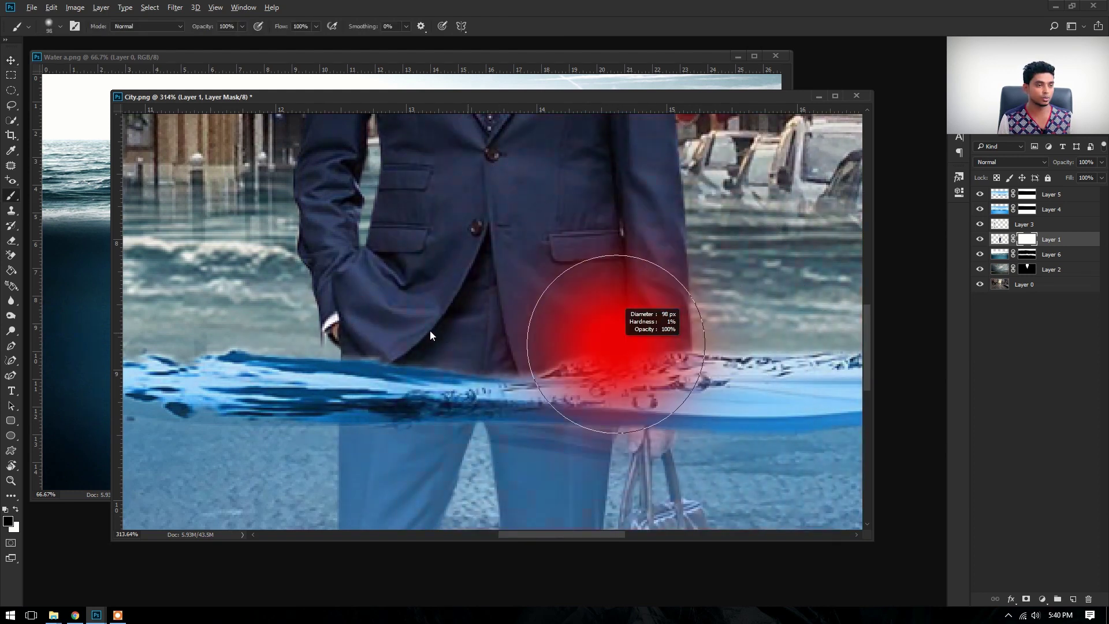
scroll(453, 297, down, 2)
scroll(454, 298, down, 1)
mouse_move(405, 289)
mouse_down()
mouse_move(655, 299)
mouse_move(407, 294)
mouse_up()
scroll(367, 303, down, 3)
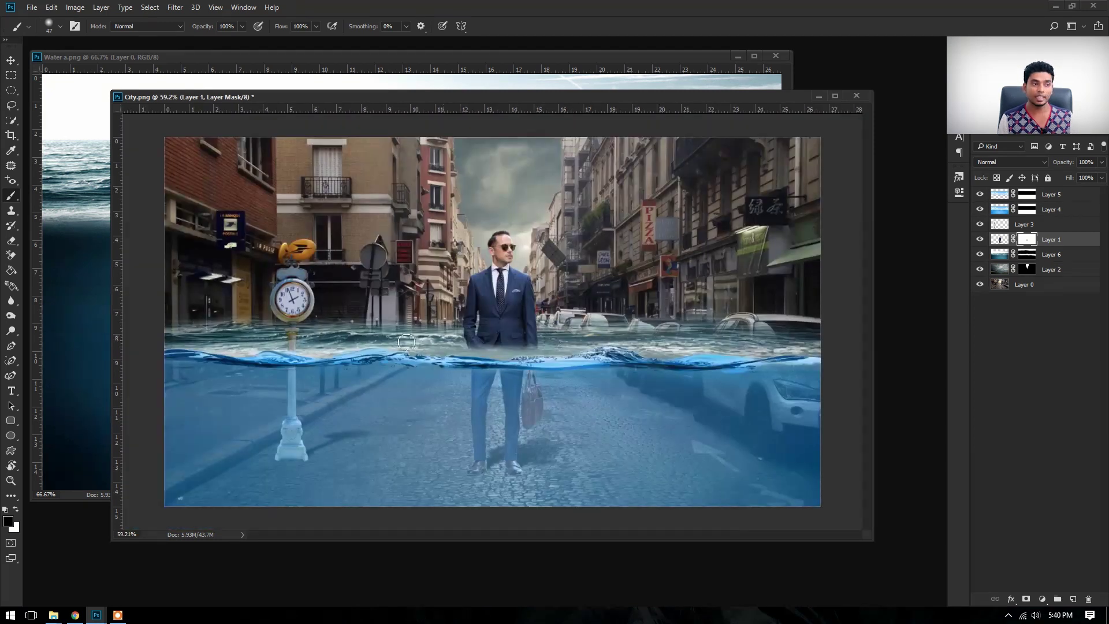
Mask the street clock's layer, Layer 3, and softly brush away its pole where it meets the waves
scroll(220, 318, up, 4)
key(v)
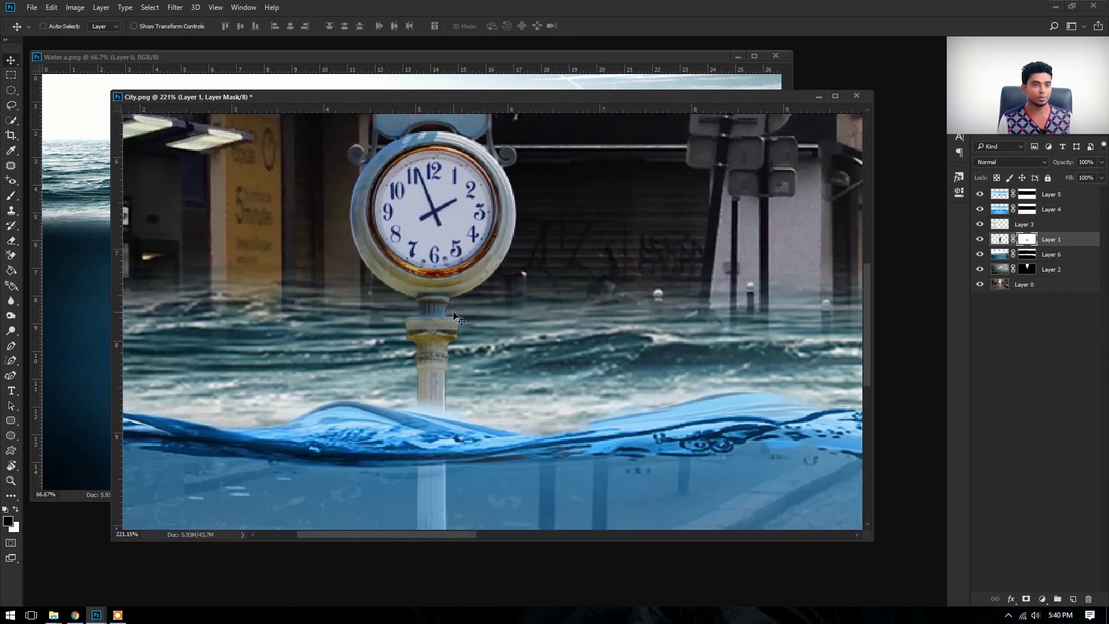
ctrl+click(412, 208)
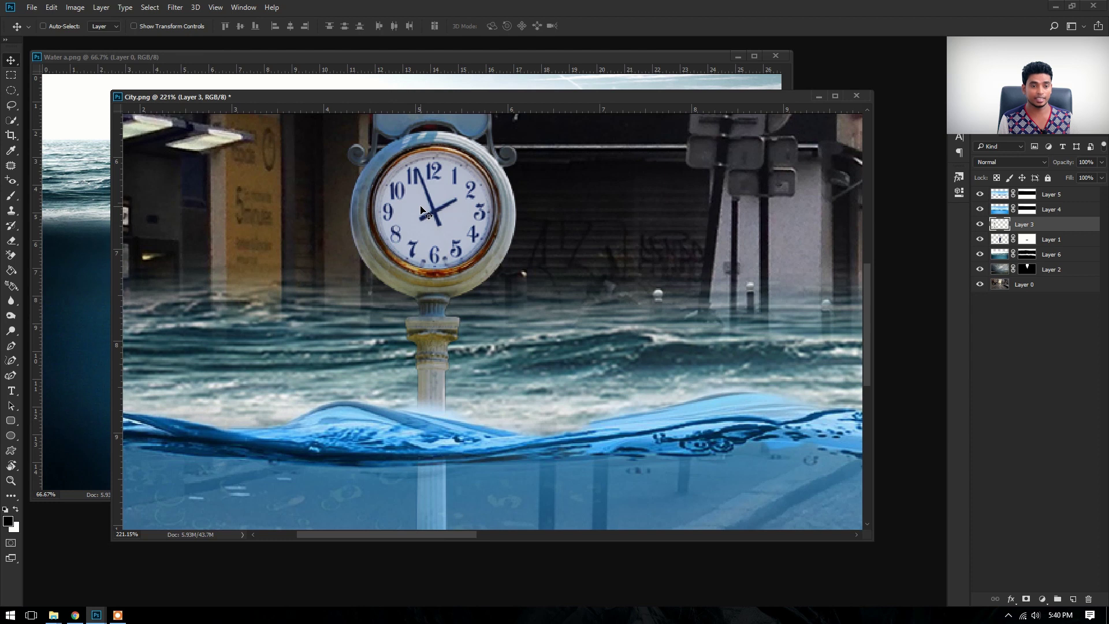
click(1026, 600)
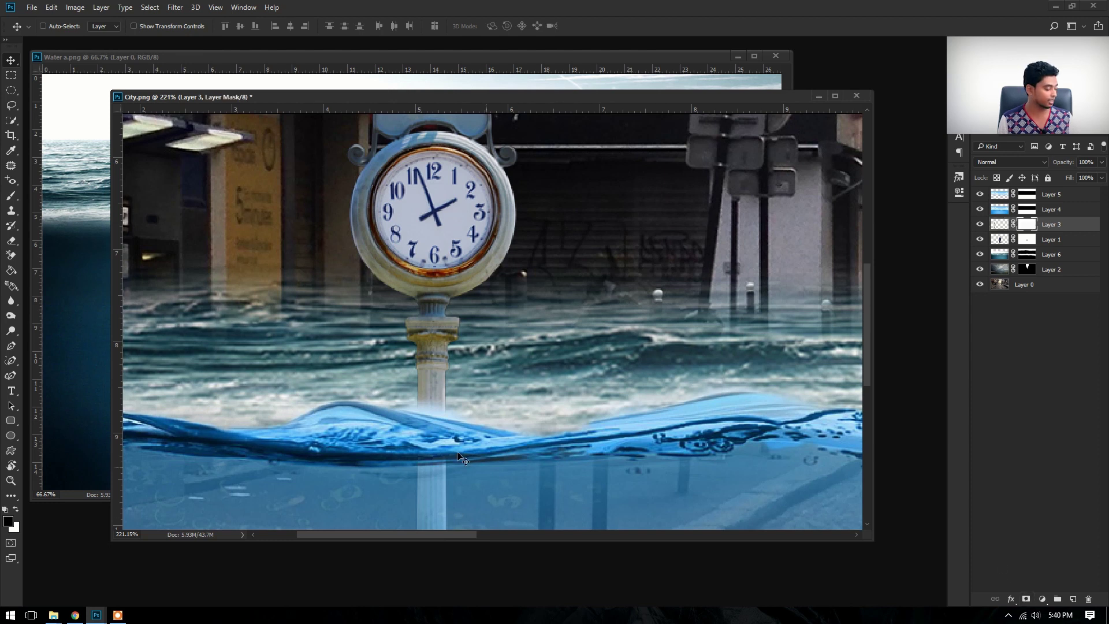
drag(430, 423, 469, 411)
key(b)
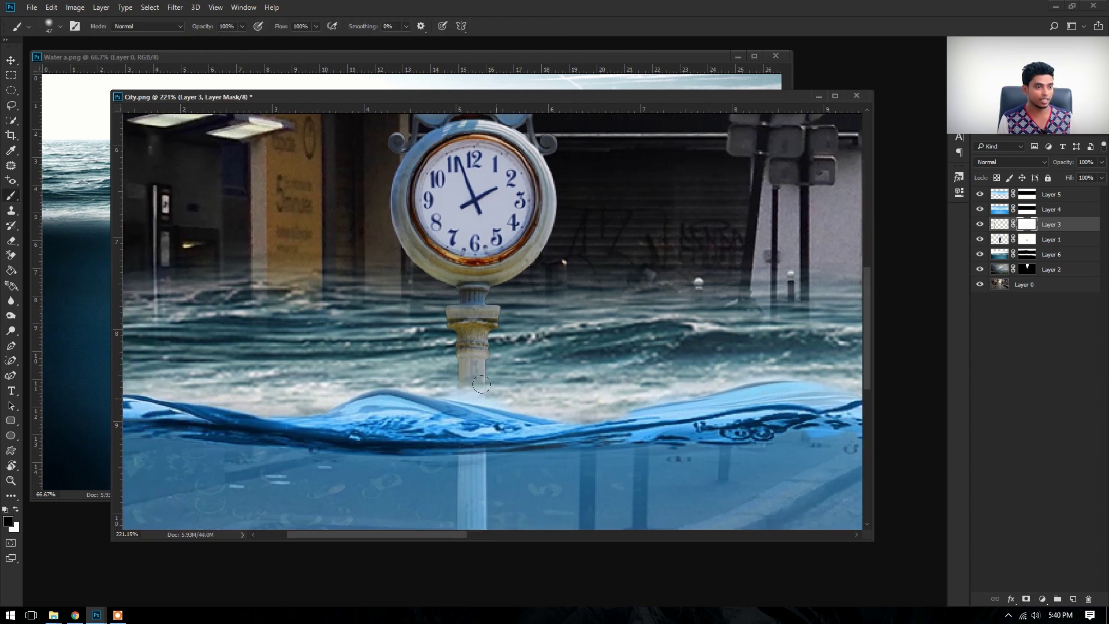
key(ctrl+0)
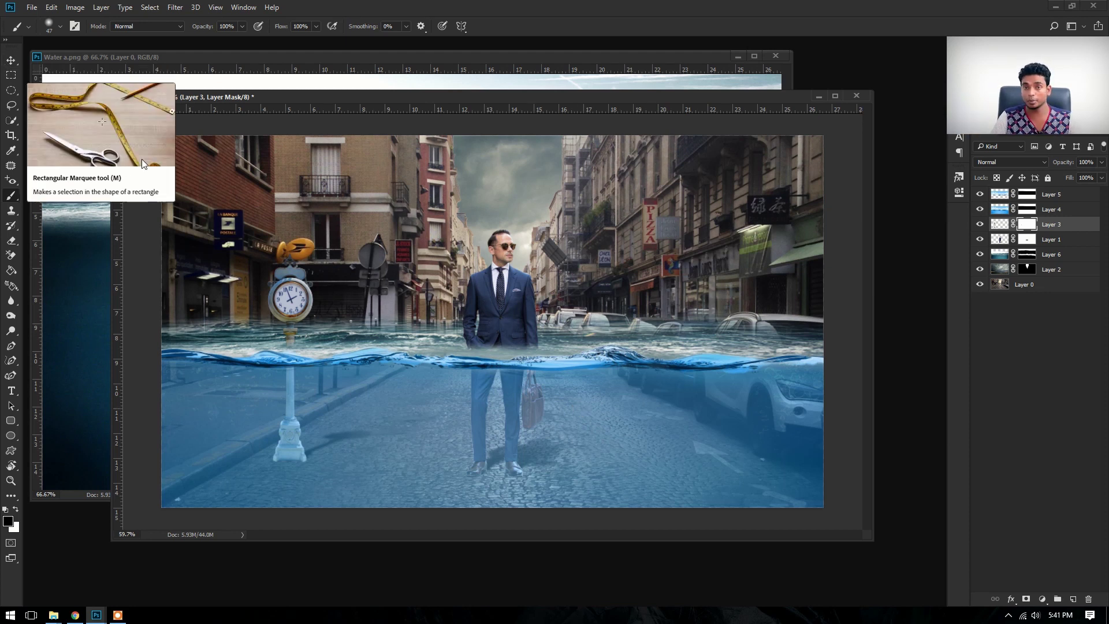
Add a gradient fill layer above Layer 5 and set its style to Radial
key(v)
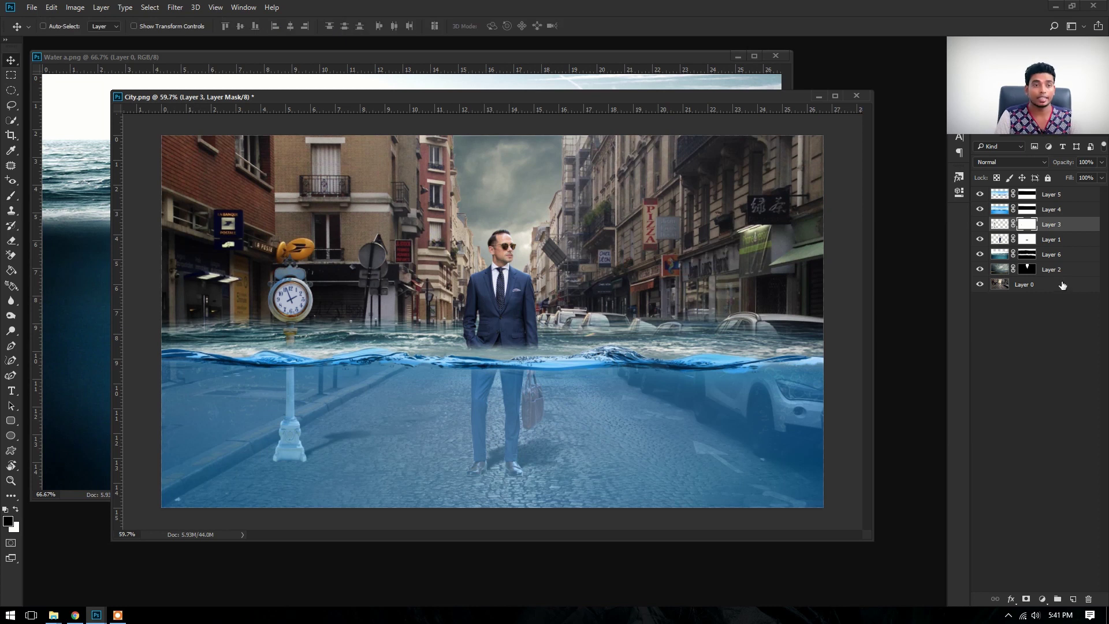
click(1060, 200)
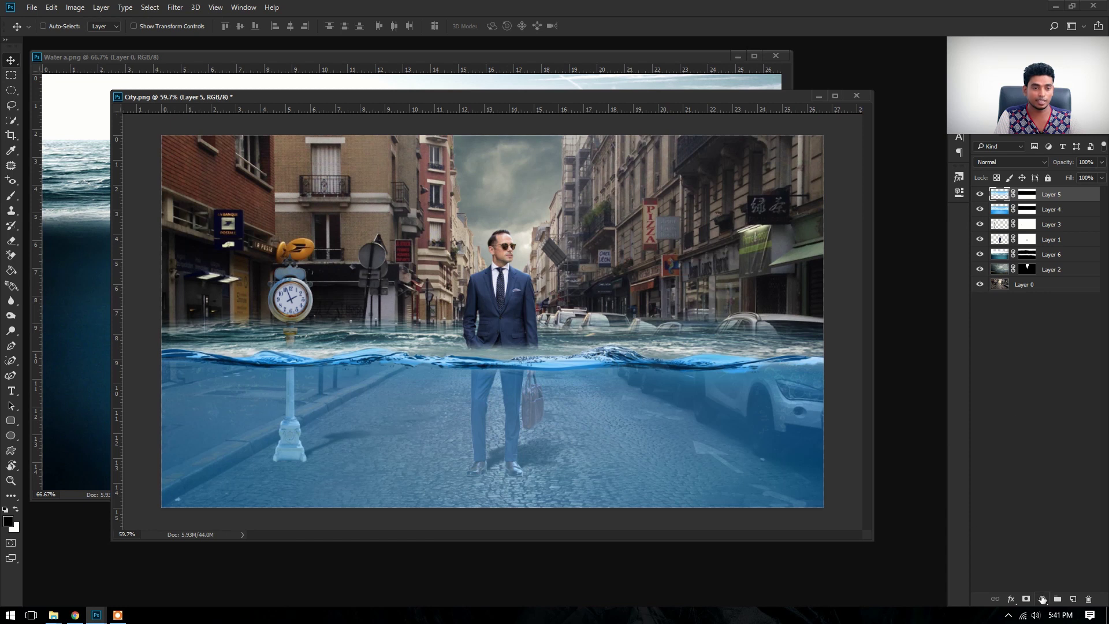
click(1043, 600)
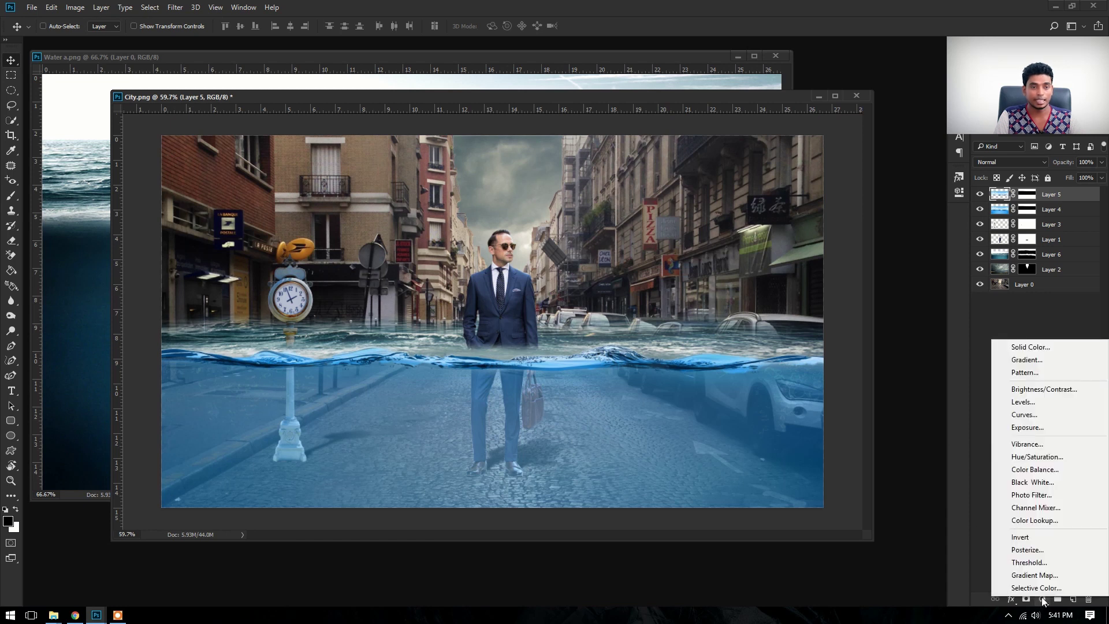
click(1046, 360)
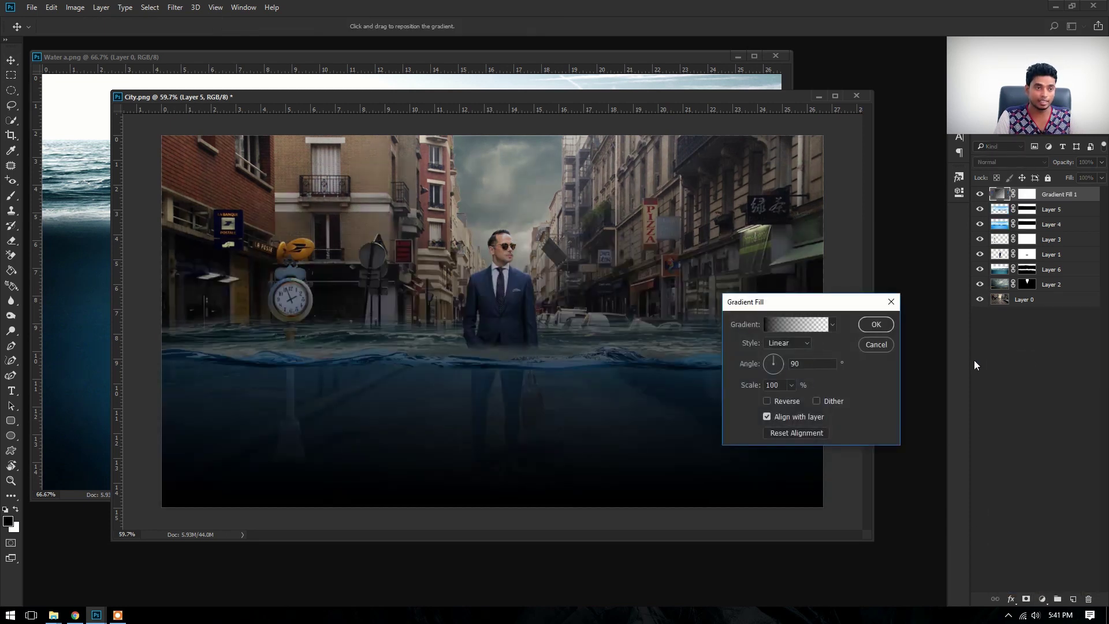
click(775, 345)
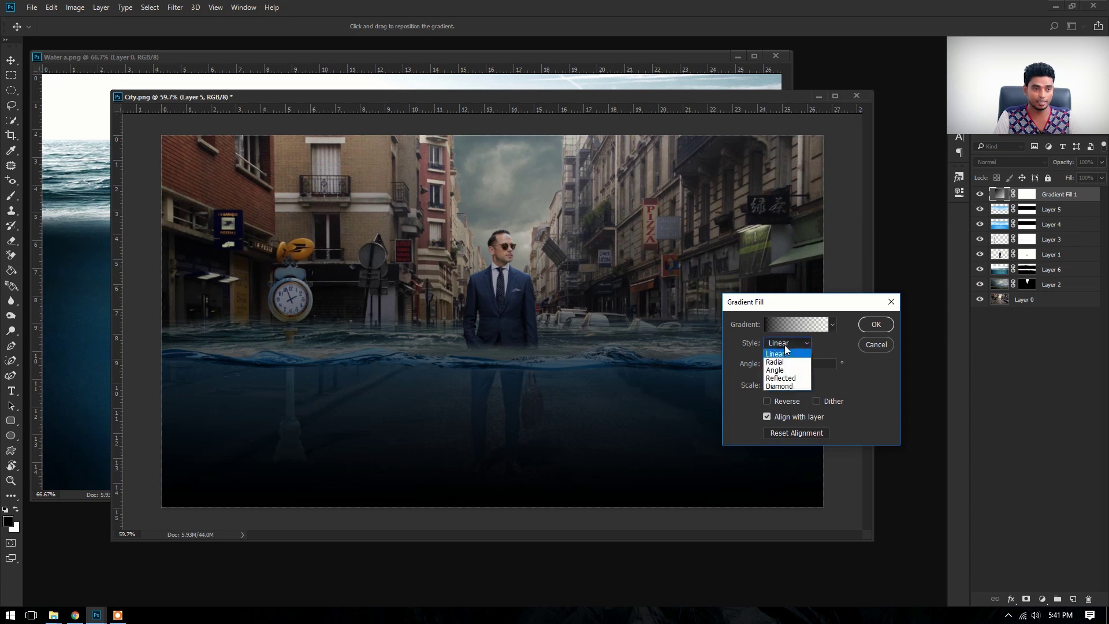
click(784, 358)
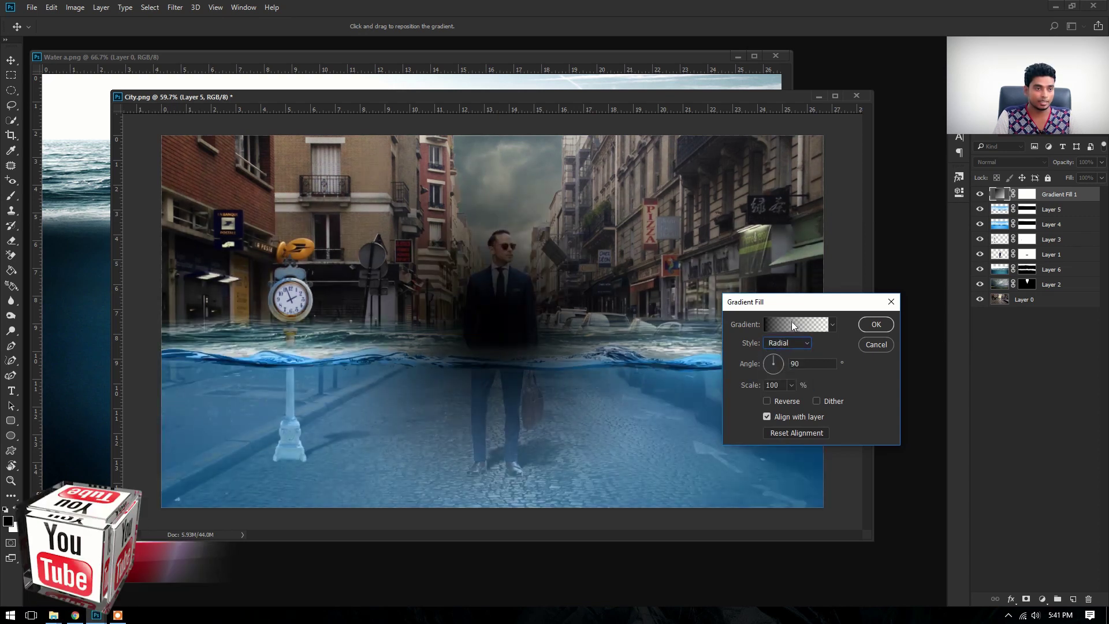
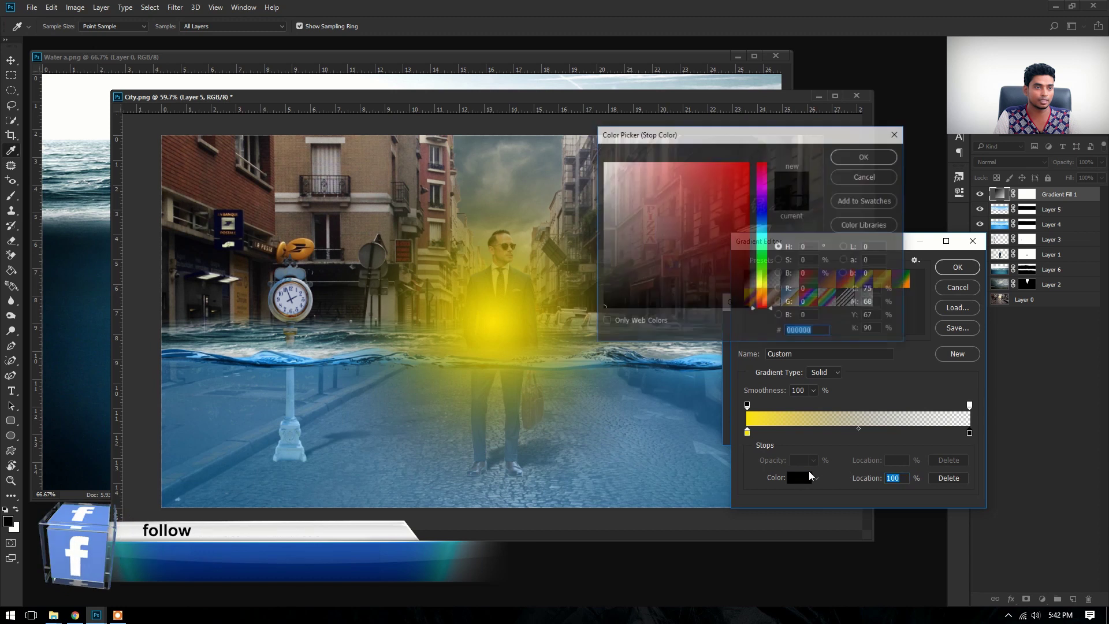
Set the gradient's end colour stop to orange ff6c00 and accept the gradient
drag(762, 315, 763, 299)
click(749, 163)
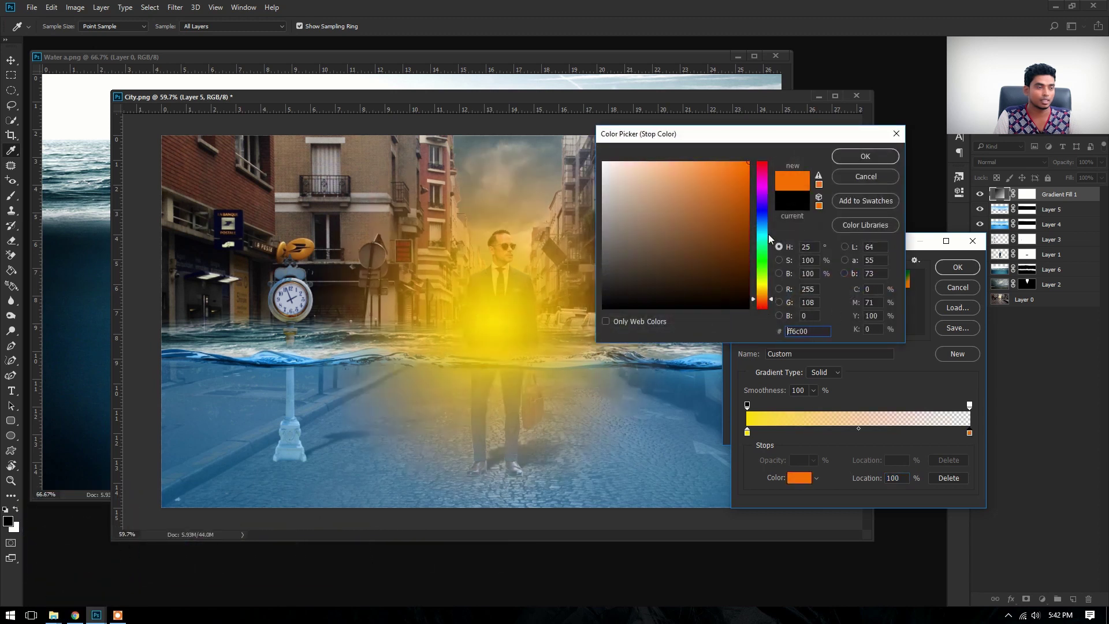
click(866, 159)
click(962, 267)
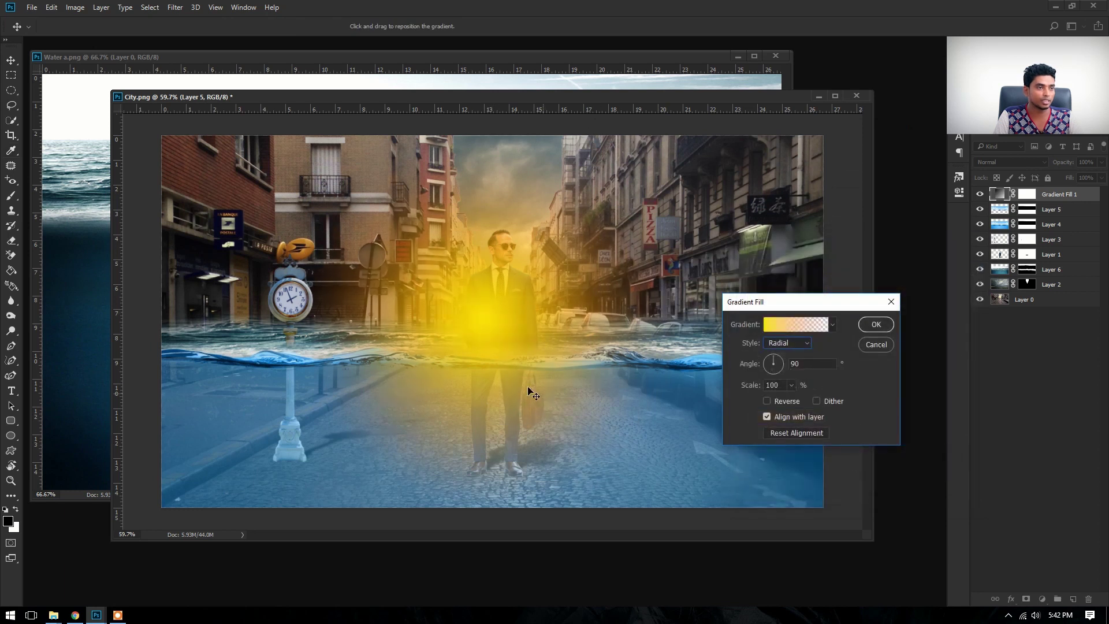
Reposition the yellow radial gradient so its glow is centred in the sky just above and beside the man's head
drag(539, 398, 512, 268)
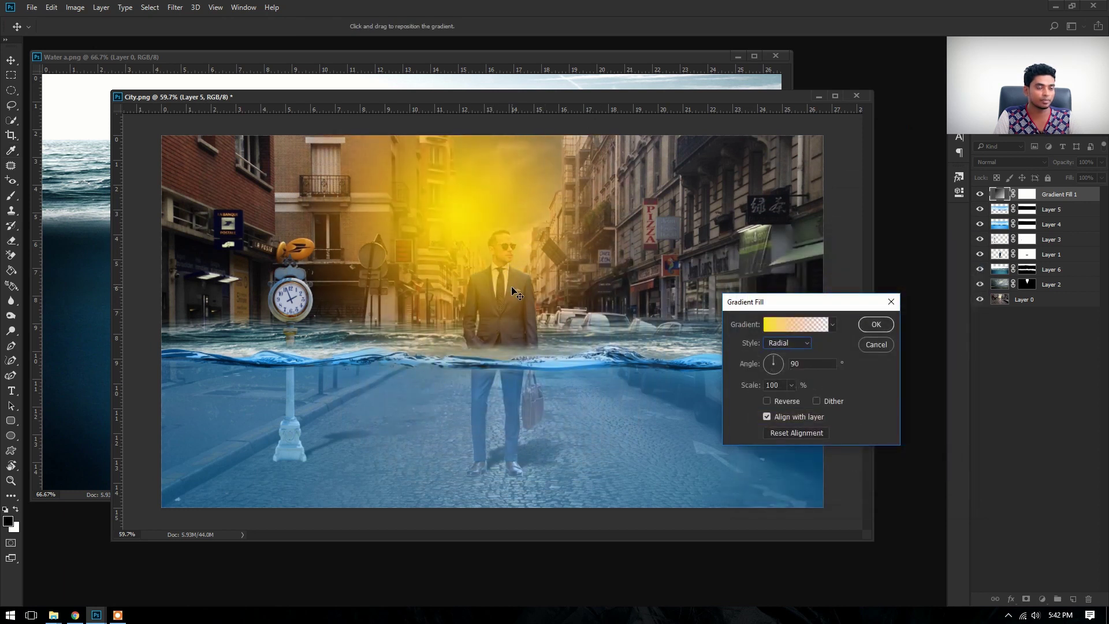
click(876, 324)
double_click(1002, 194)
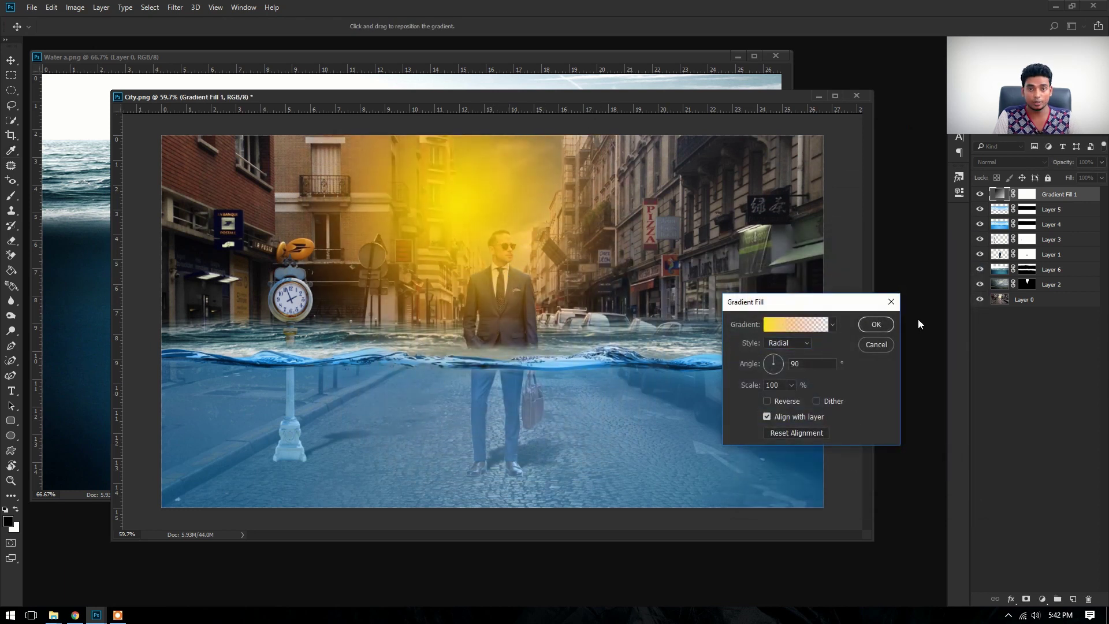
click(876, 325)
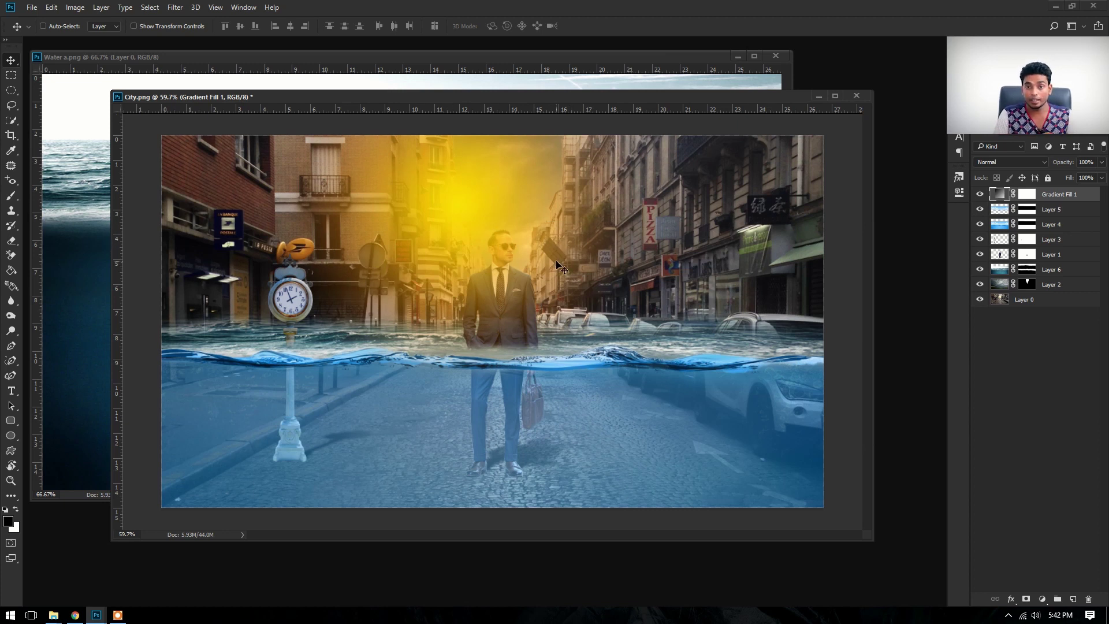
double_click(1002, 195)
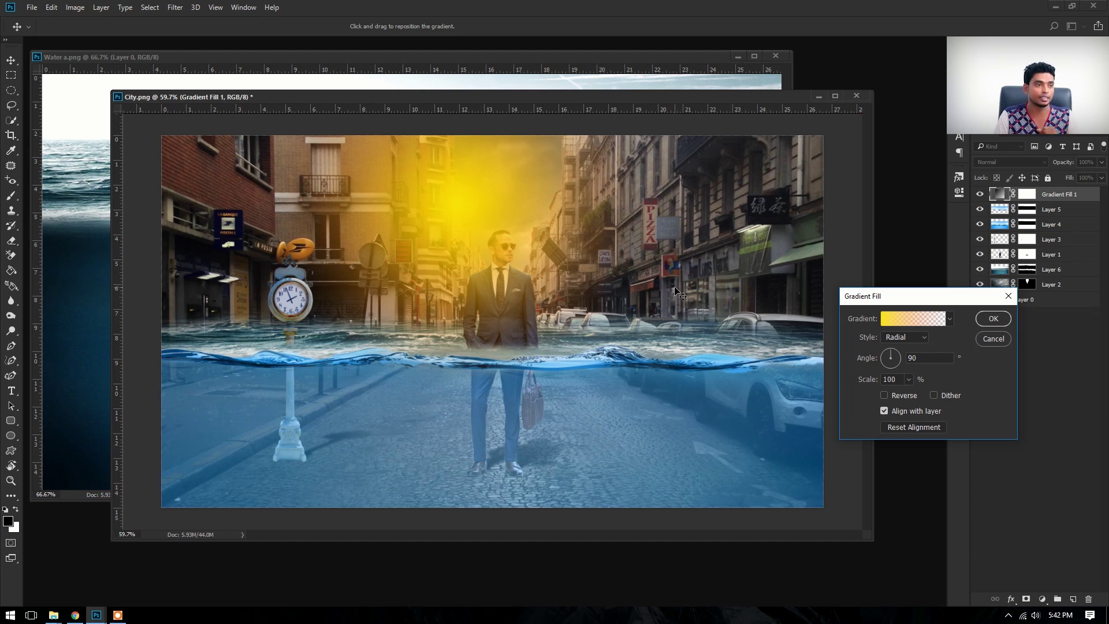
mouse_move(506, 257)
mouse_down()
mouse_move(497, 195)
mouse_move(525, 255)
mouse_move(488, 228)
mouse_move(474, 243)
mouse_move(489, 250)
mouse_move(493, 240)
mouse_up()
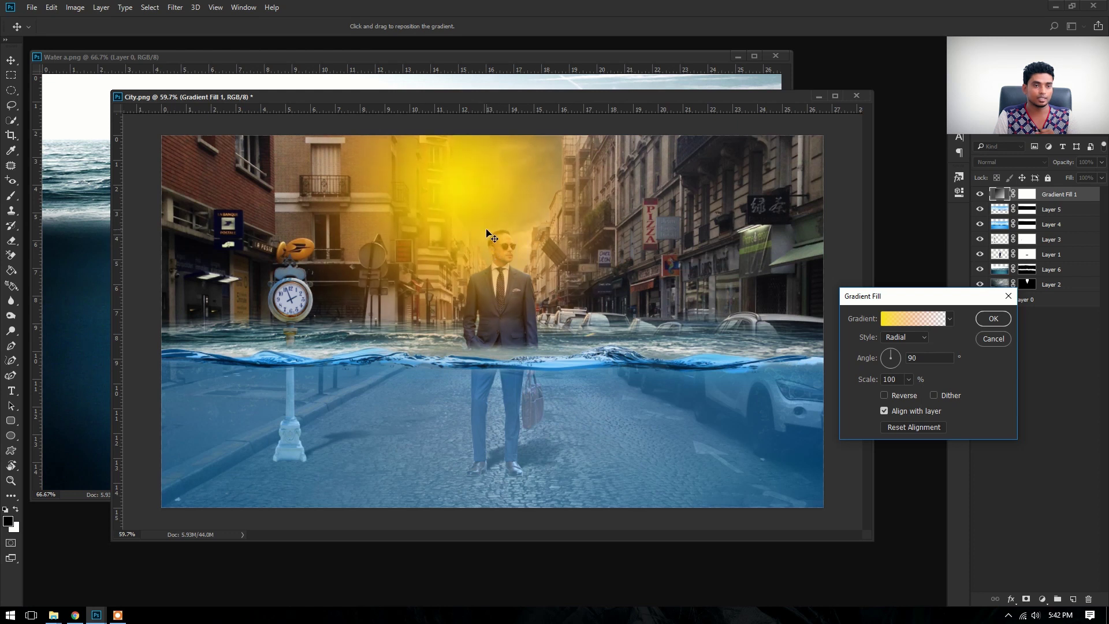
click(994, 319)
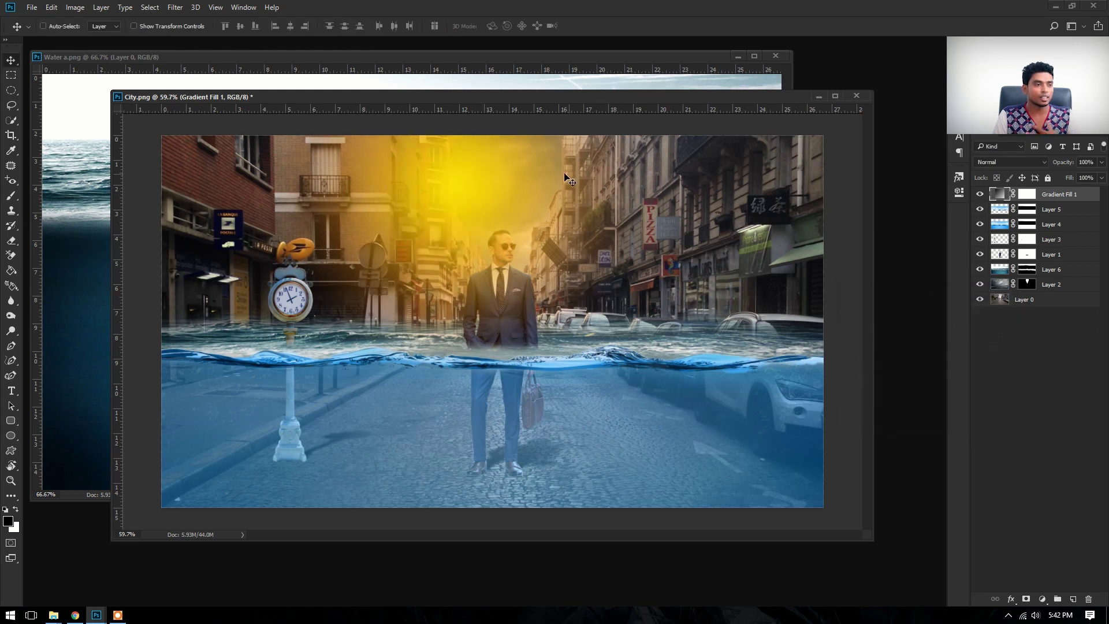
Set the gradient fill layer's blend mode to Screen and its opacity to 73%
click(1014, 162)
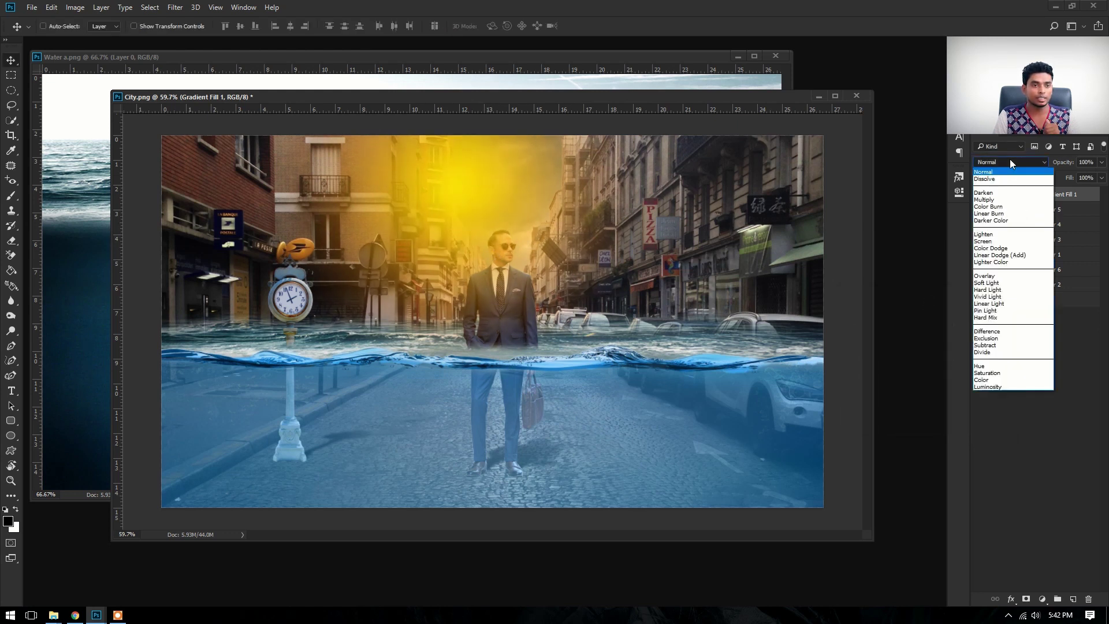
click(991, 247)
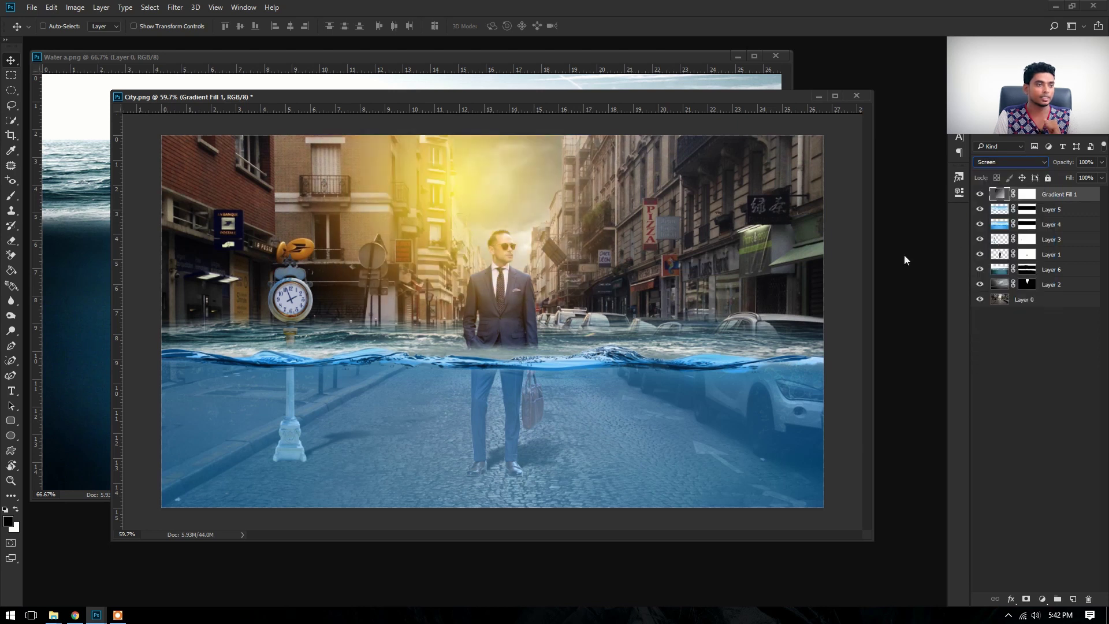
click(1103, 166)
drag(1102, 175, 1089, 179)
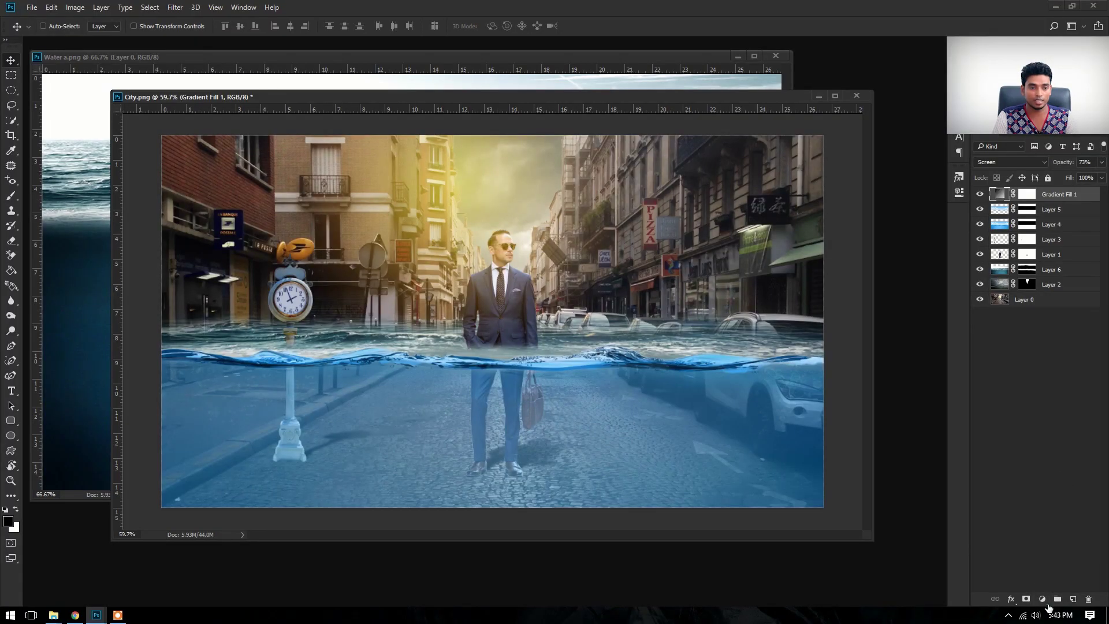
Add a Color Lookup adjustment layer above the gradient fill and load the 2Strip.look 3D LUT
click(1043, 600)
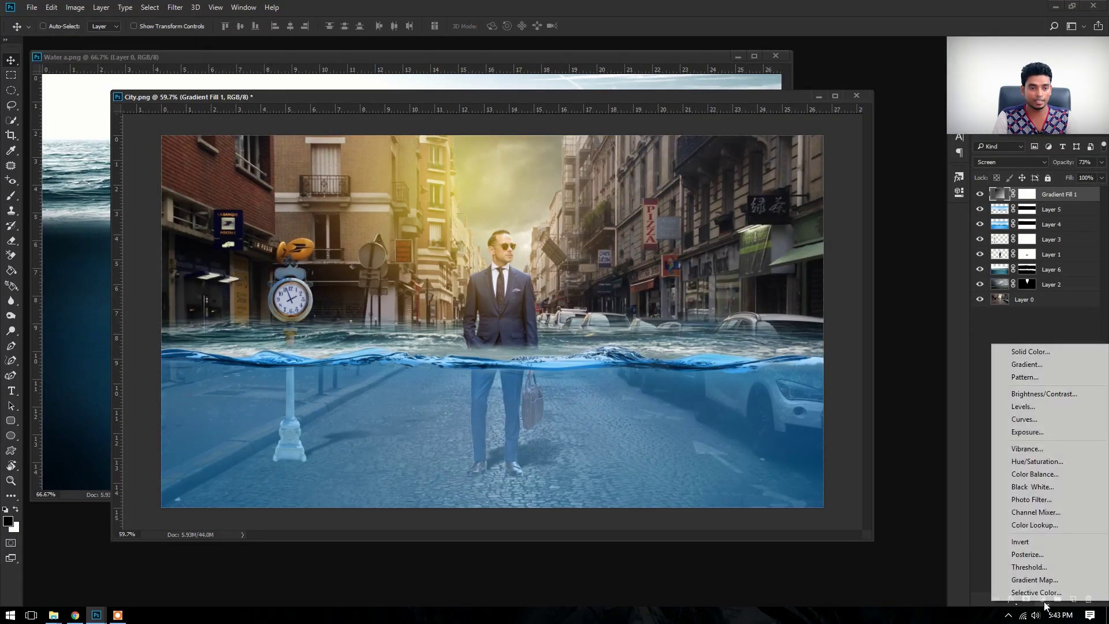
click(1033, 527)
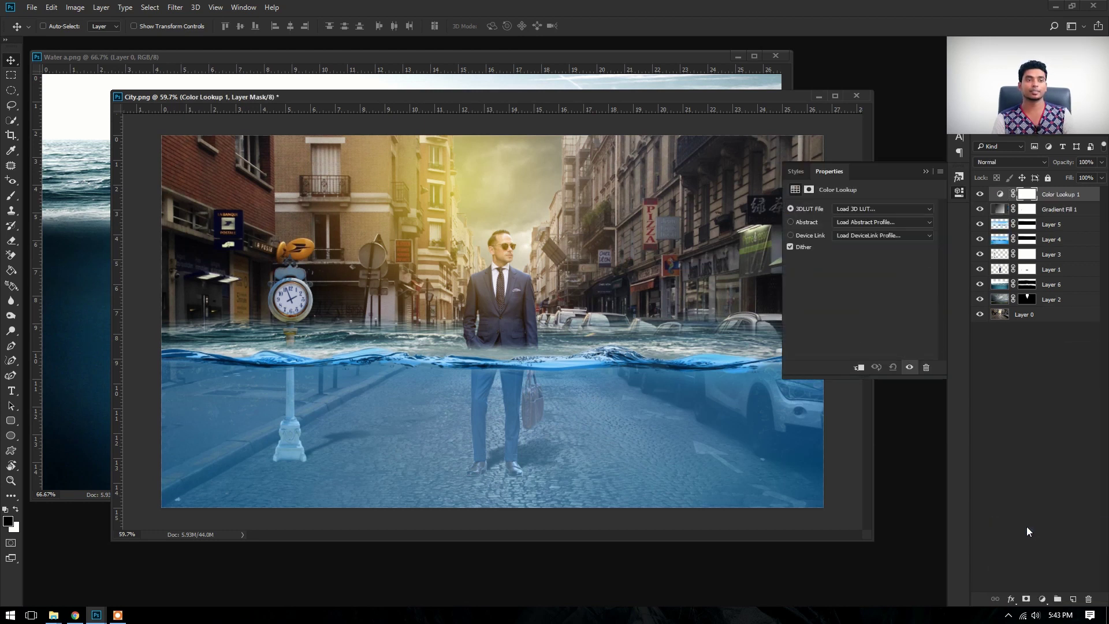
click(876, 207)
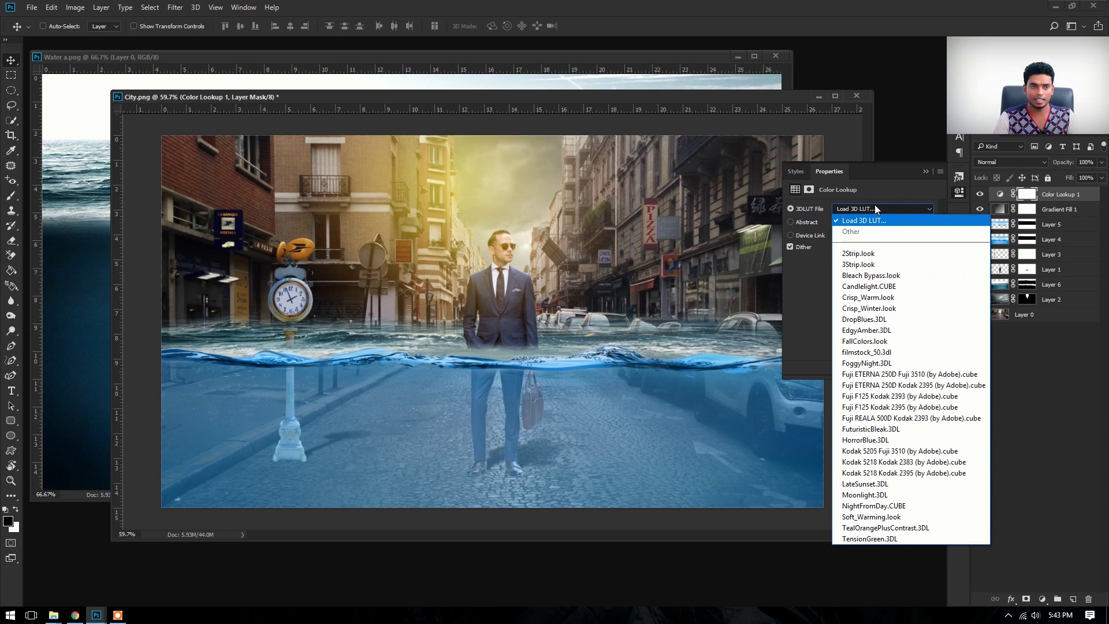
click(869, 252)
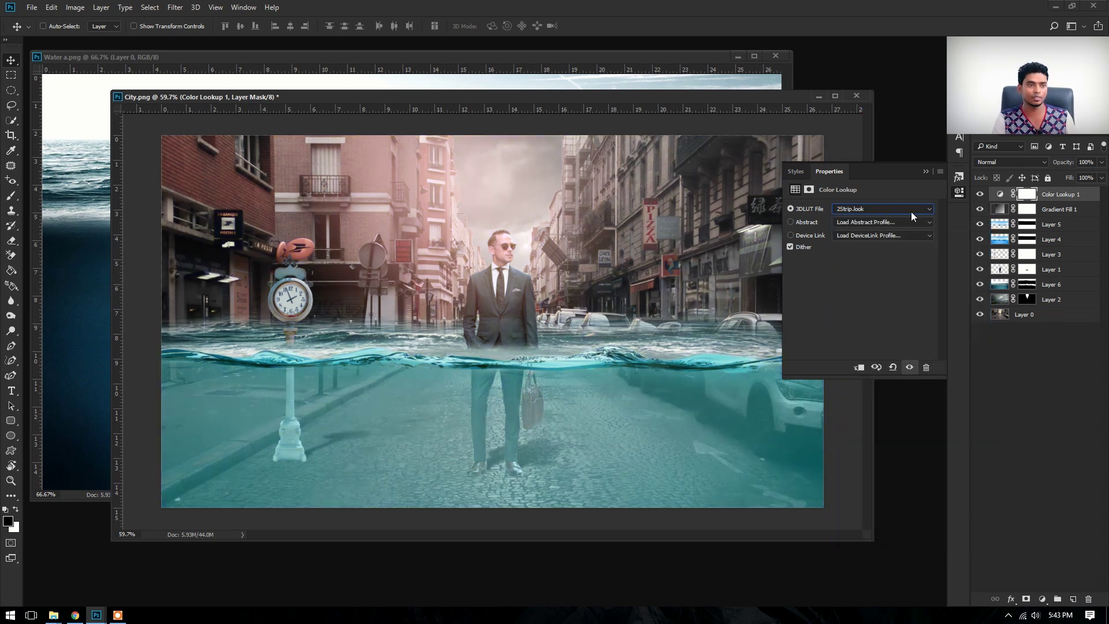
Change the Color Lookup layer's 3D LUT to Fuji F125 Kodak 2393 and set the layer's opacity to 78%
key(Down)
key(Down)
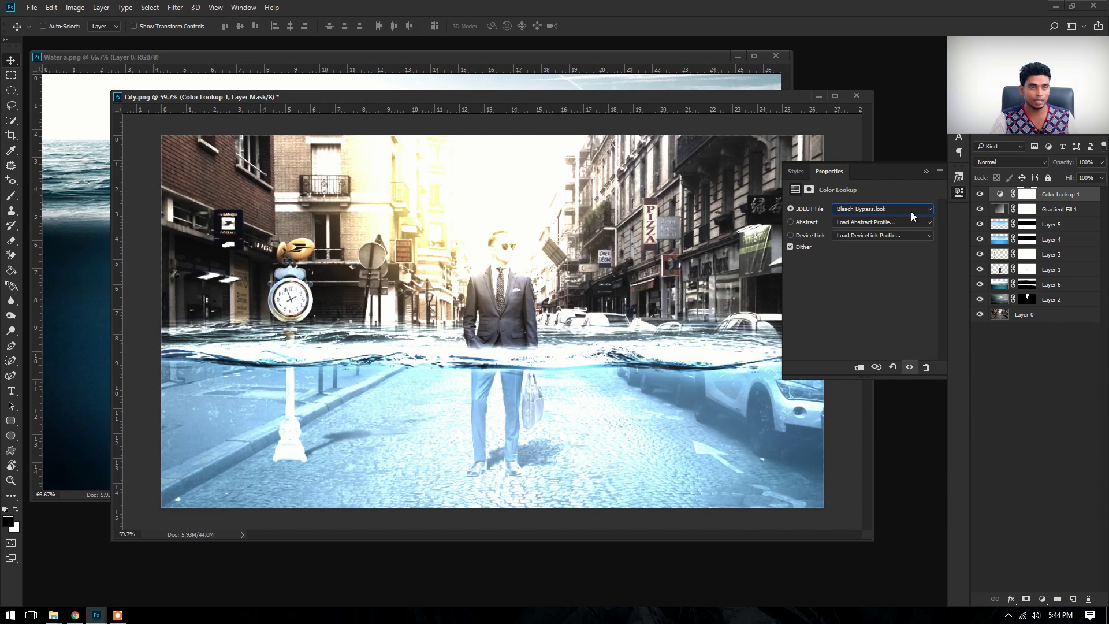
key(Down)
key(Down)
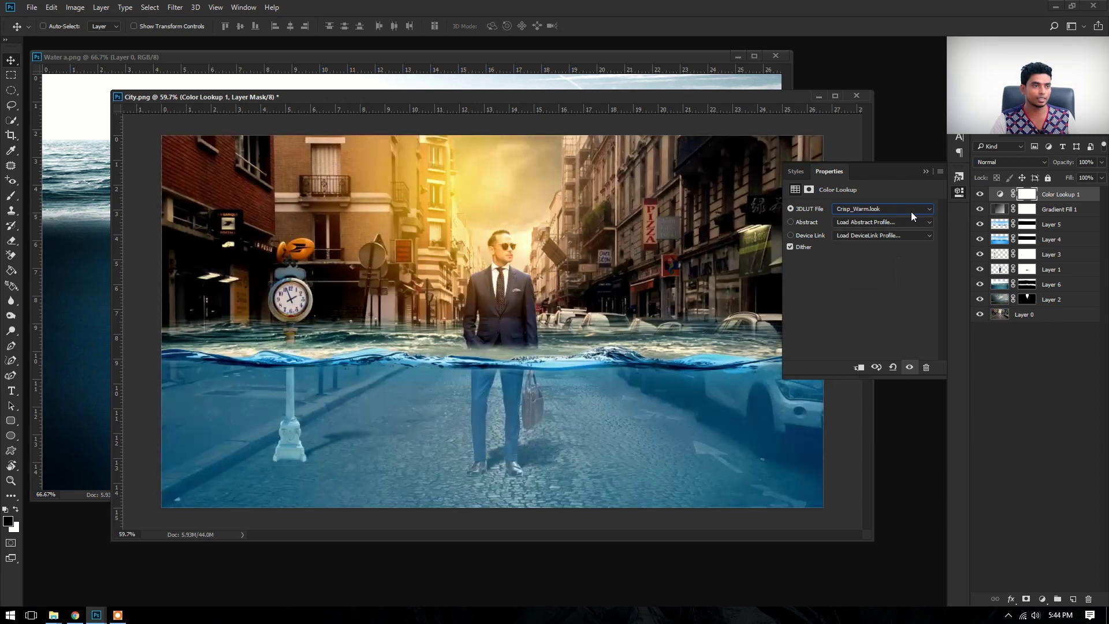
key(Down)
key(Down)
key(Down)
key(Down)
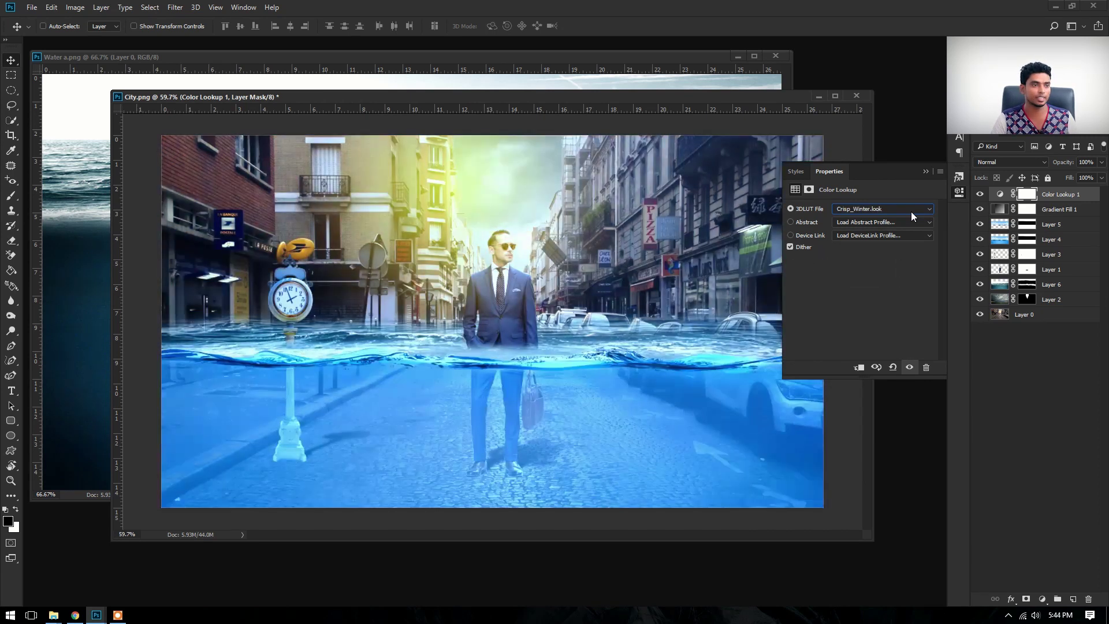
key(Down)
key(Down)
key(Down)
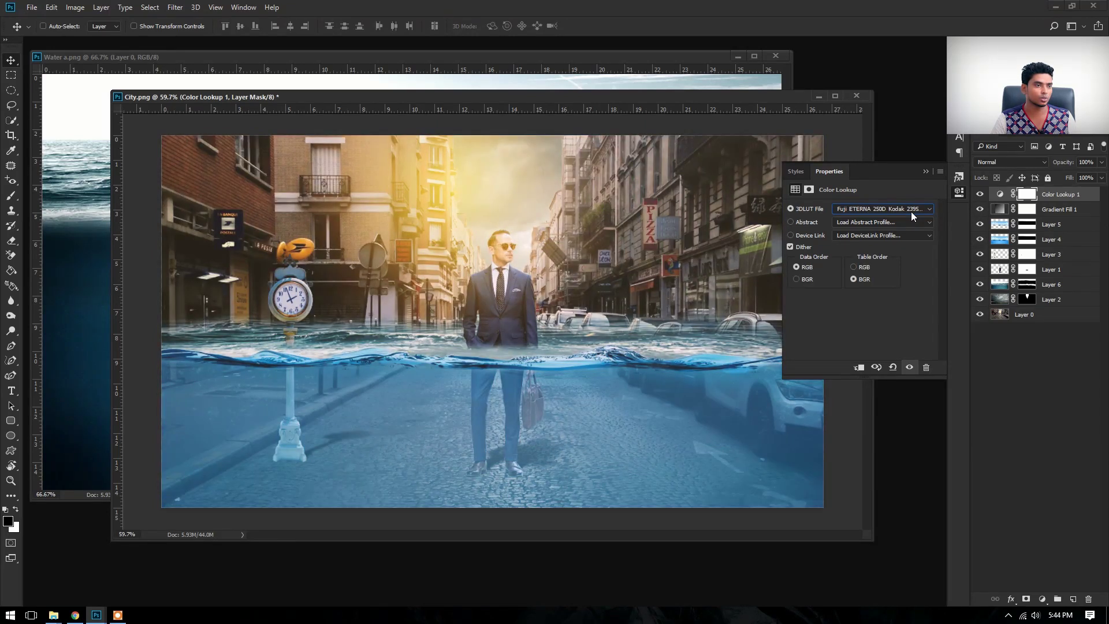
key(Down)
key(Down)
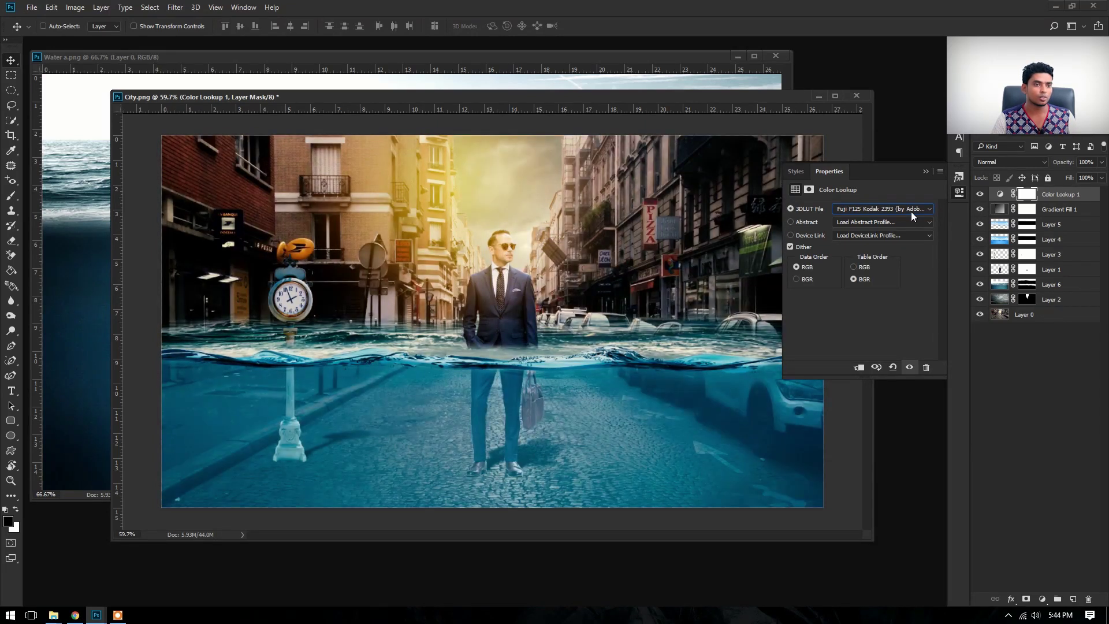
click(959, 192)
click(1100, 163)
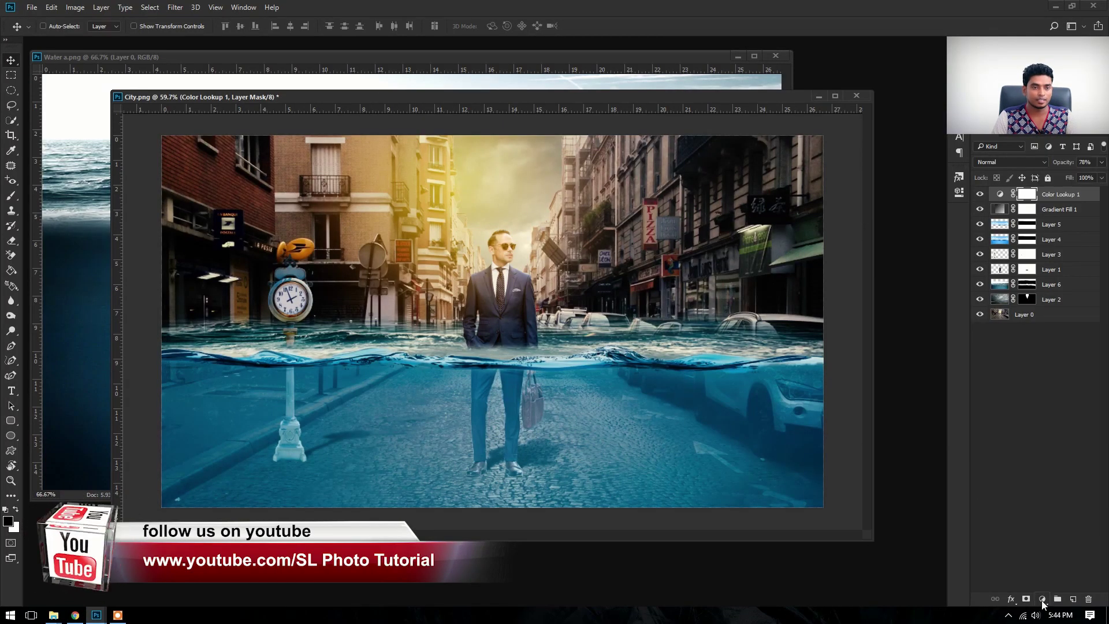
Add a Curves adjustment layer above the Color Lookup and slightly lower the midtones of the Red channel
click(1043, 598)
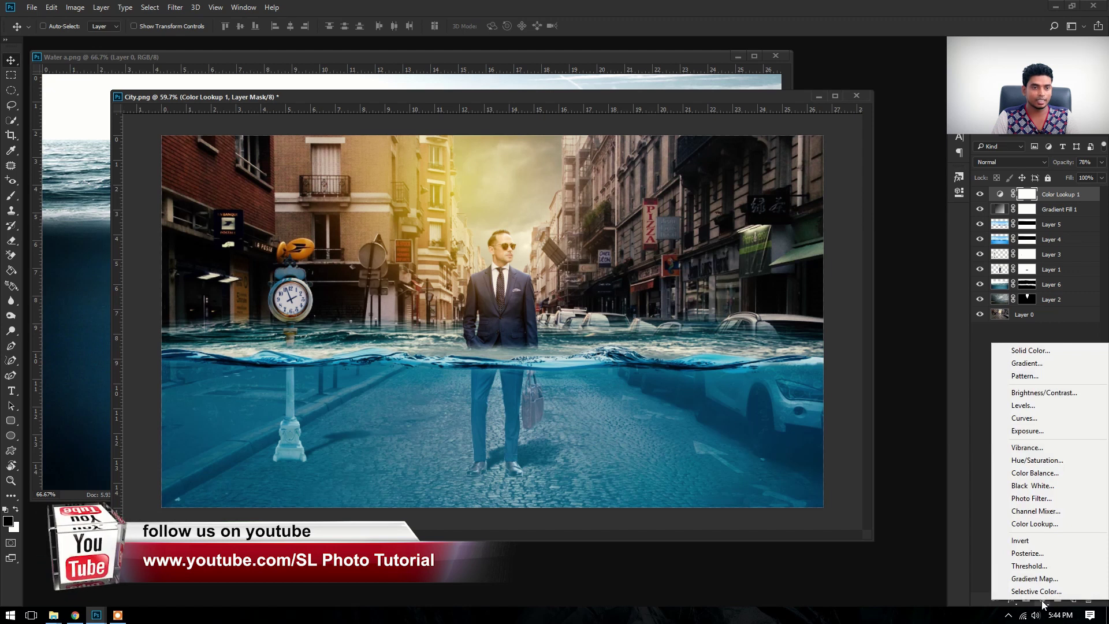
click(1032, 418)
click(840, 223)
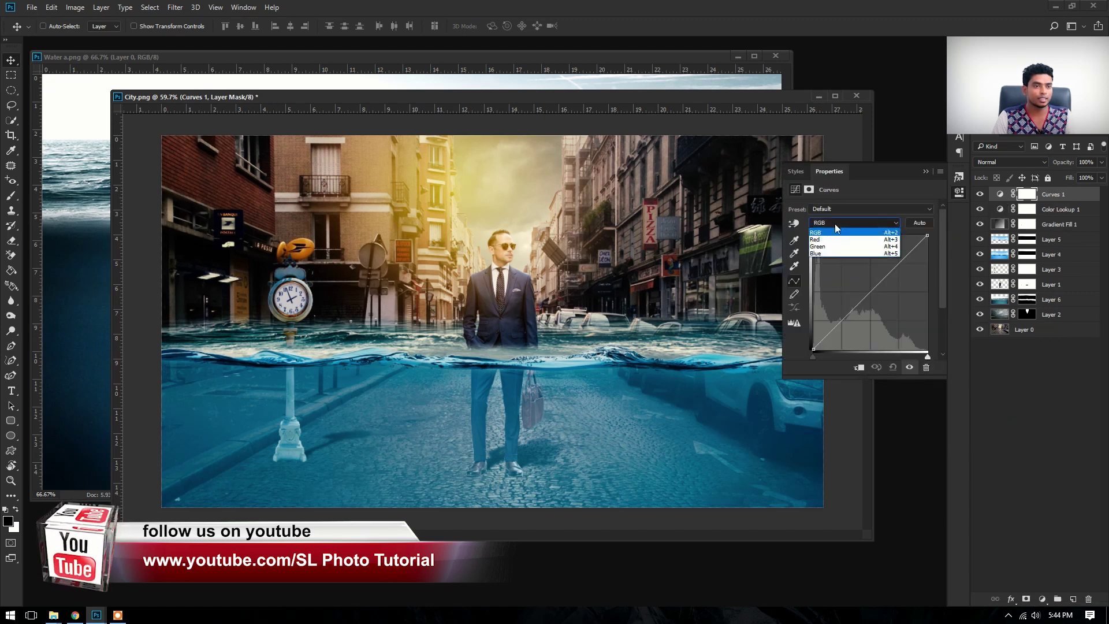
click(838, 233)
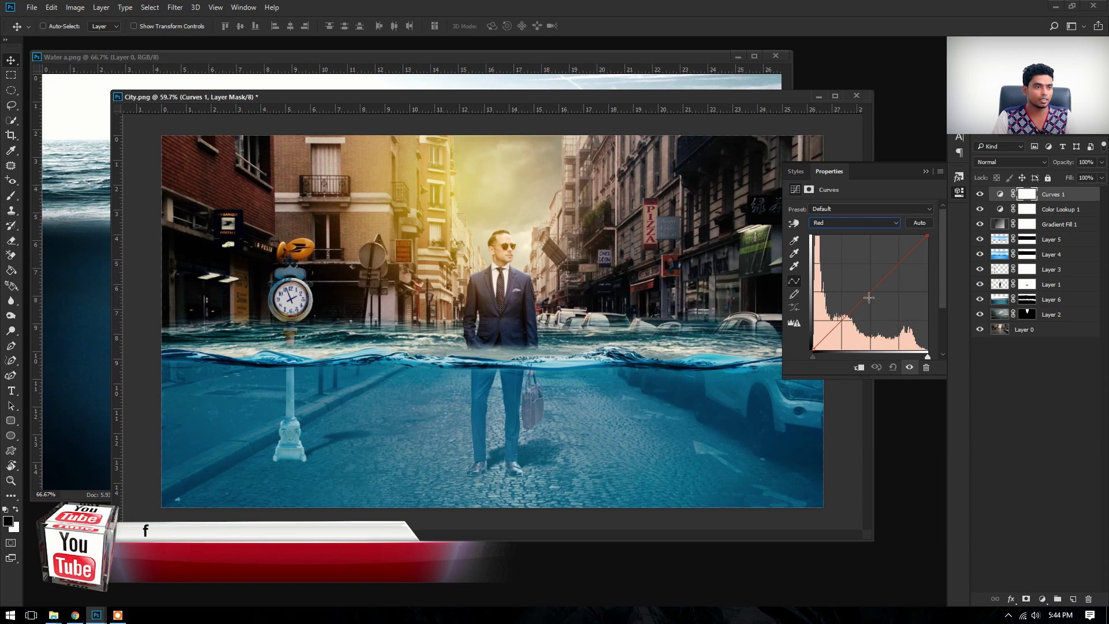
drag(872, 289, 875, 294)
Slightly lower the midtones of the Green and Blue channels in the Curves adjustment
click(854, 223)
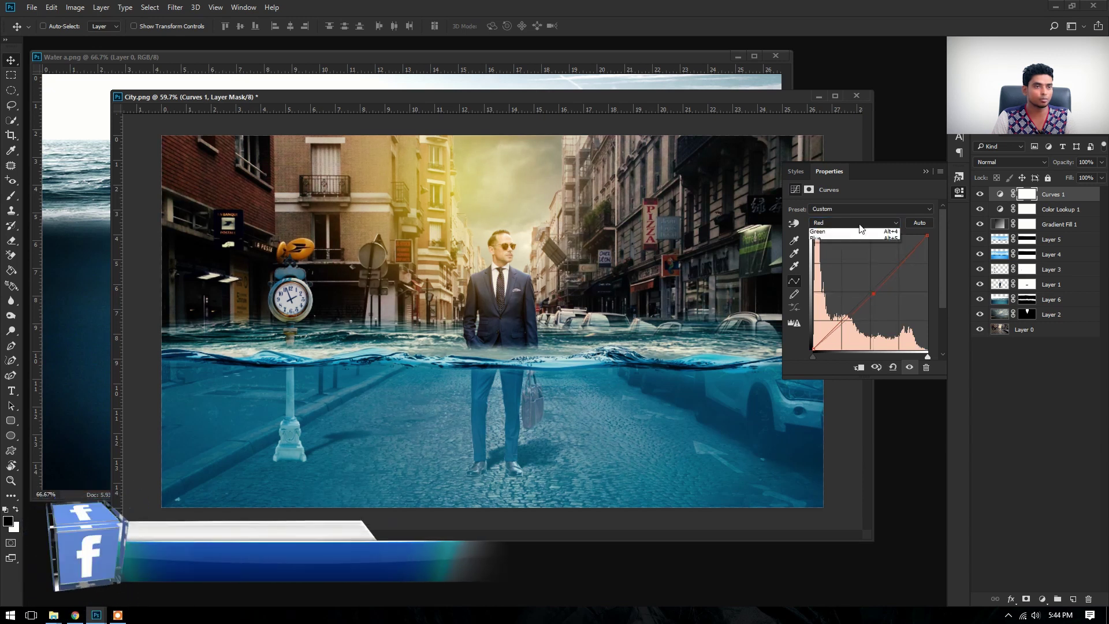
click(838, 244)
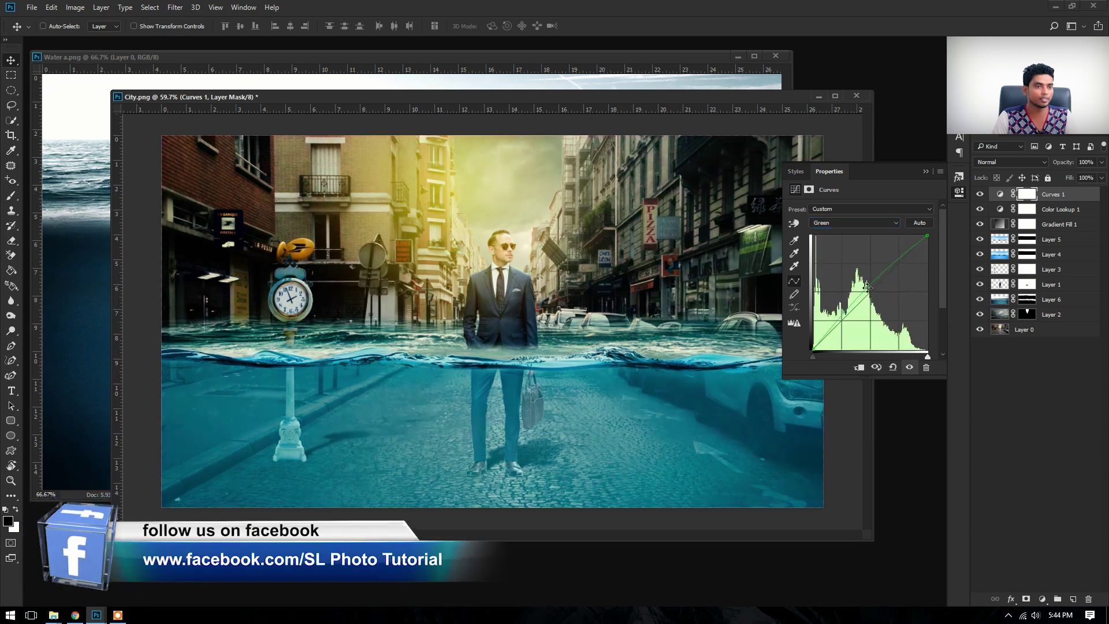
drag(870, 289, 875, 294)
click(853, 223)
click(831, 253)
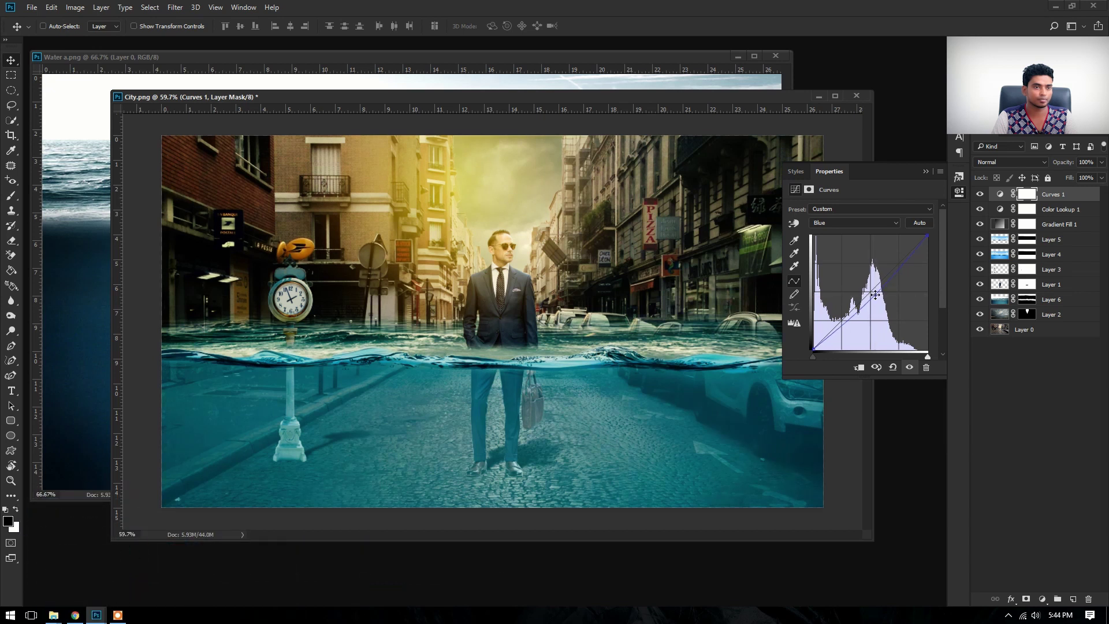
click(924, 171)
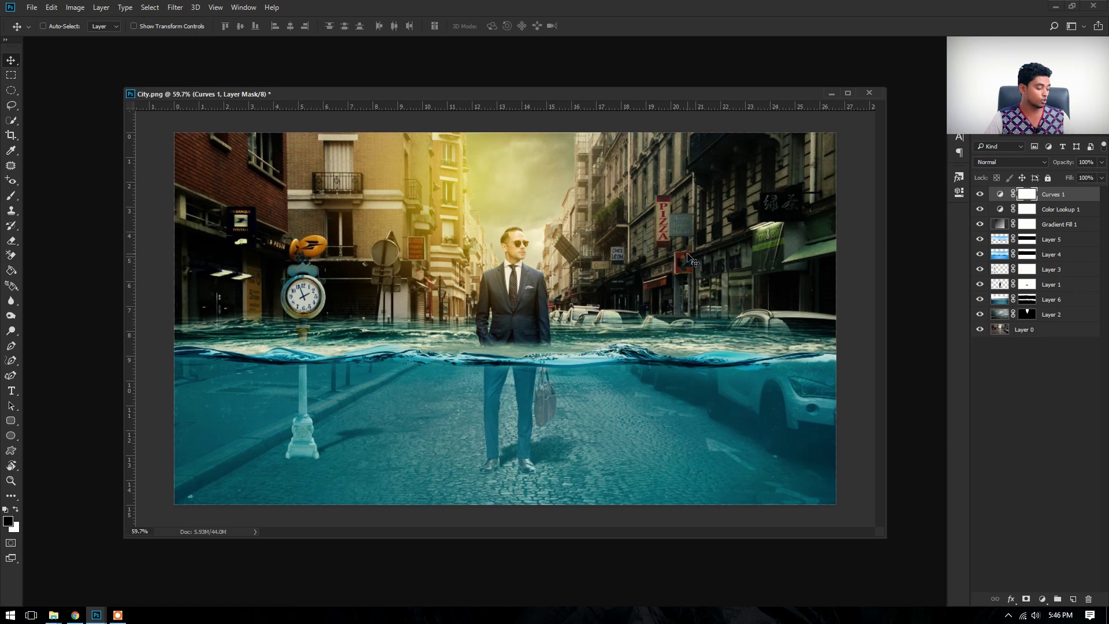
Create a new layer on top and make a rectangular selection around the image's central area, inset from all edges
key(ctrl+shift+n)
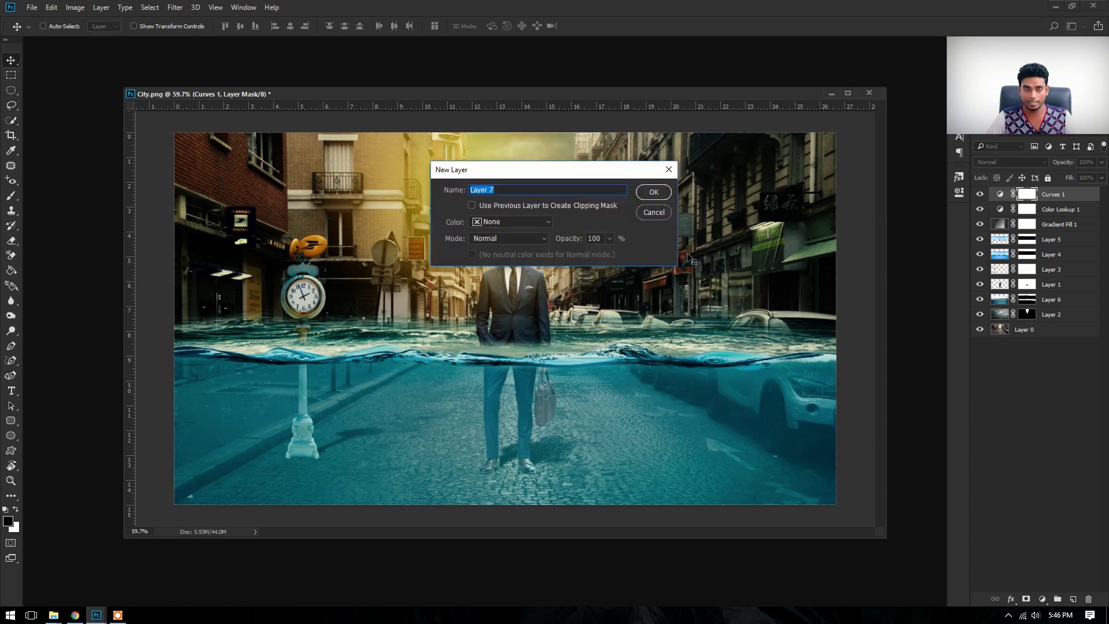
key(Return)
key(m)
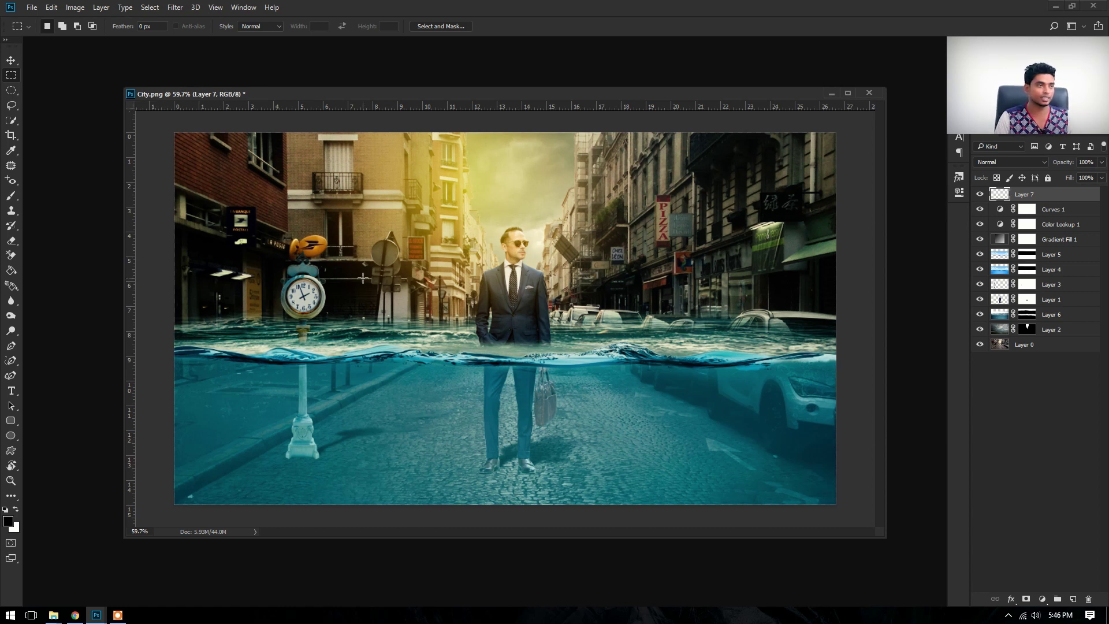
drag(232, 186, 768, 438)
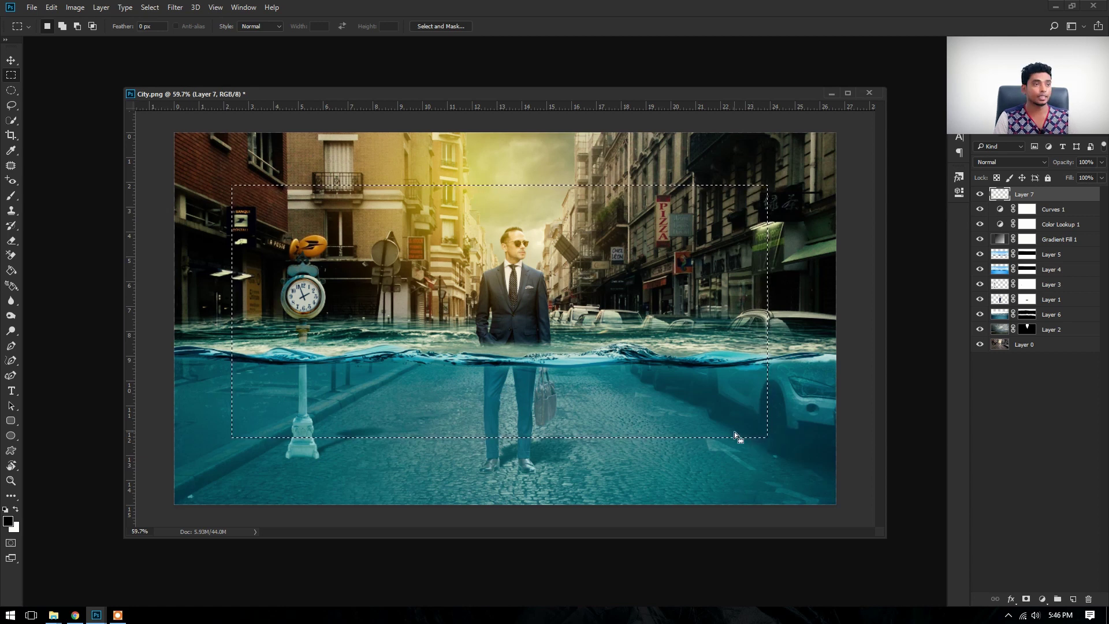
Feather the rectangular selection by 233.7 px with Select and Mask
click(446, 25)
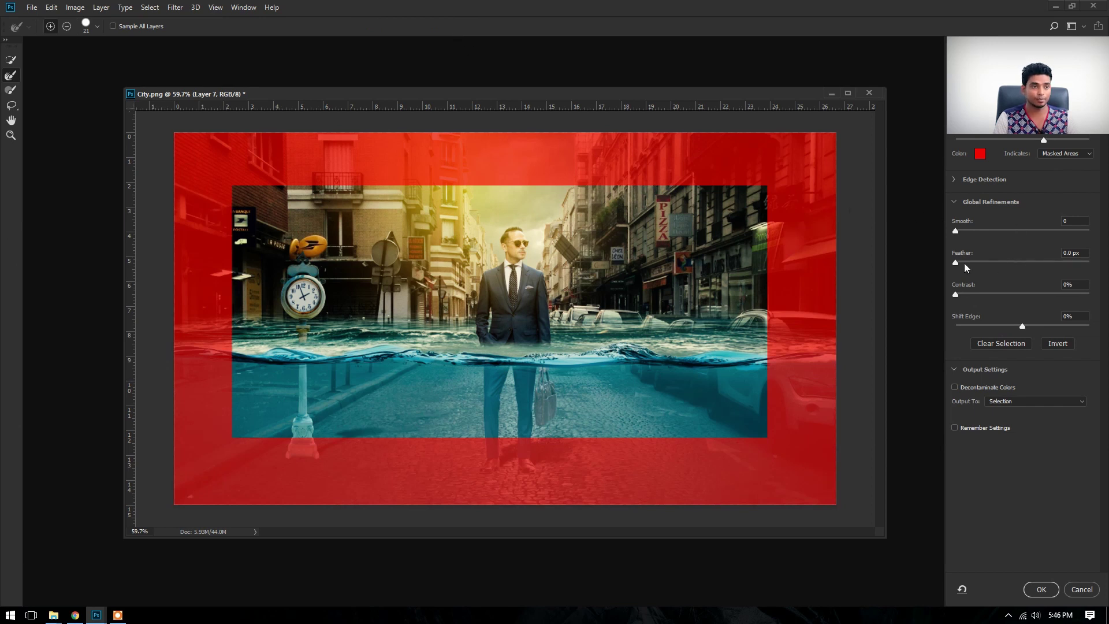
drag(1008, 262, 1067, 262)
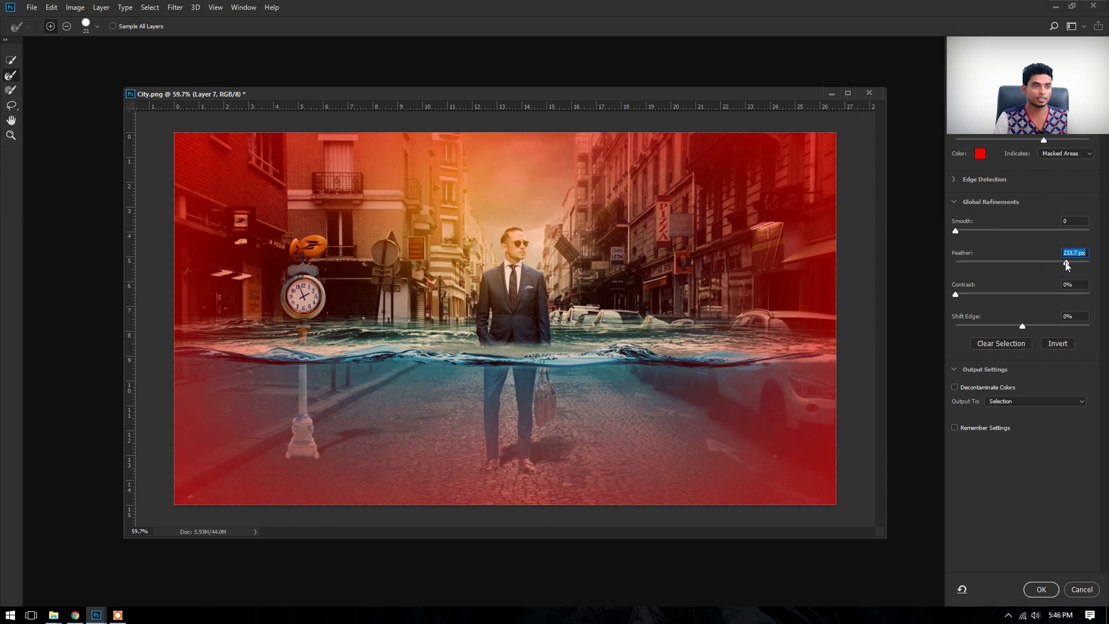
click(1041, 589)
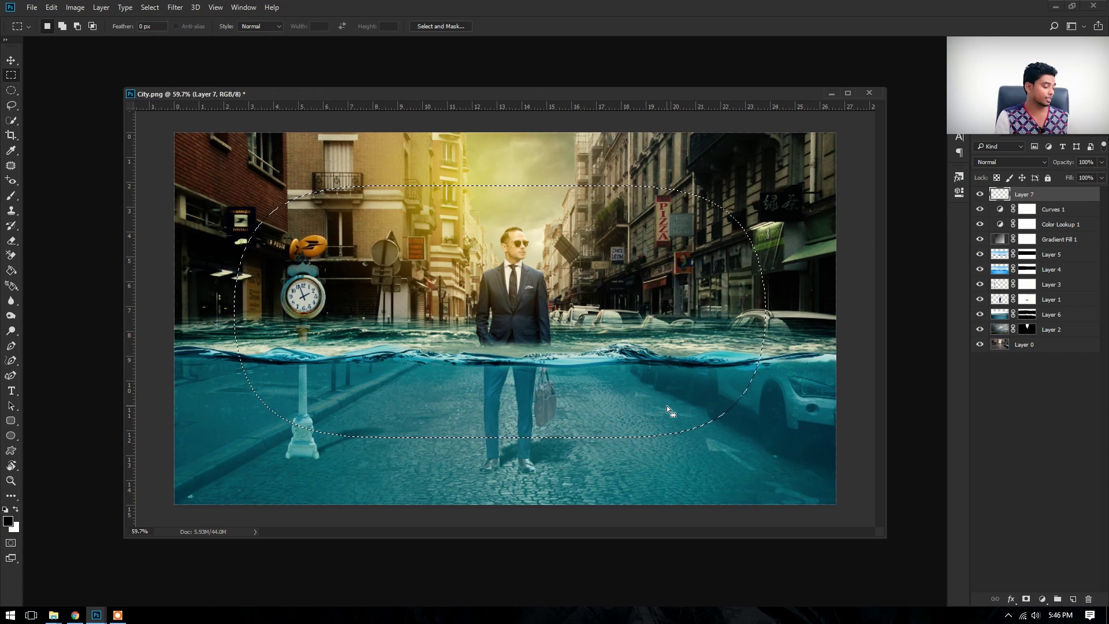
Invert the feathered selection, fill the outer area of the new layer with black as a vignette, and deselect
key(x)
key(shift+ctrl+i)
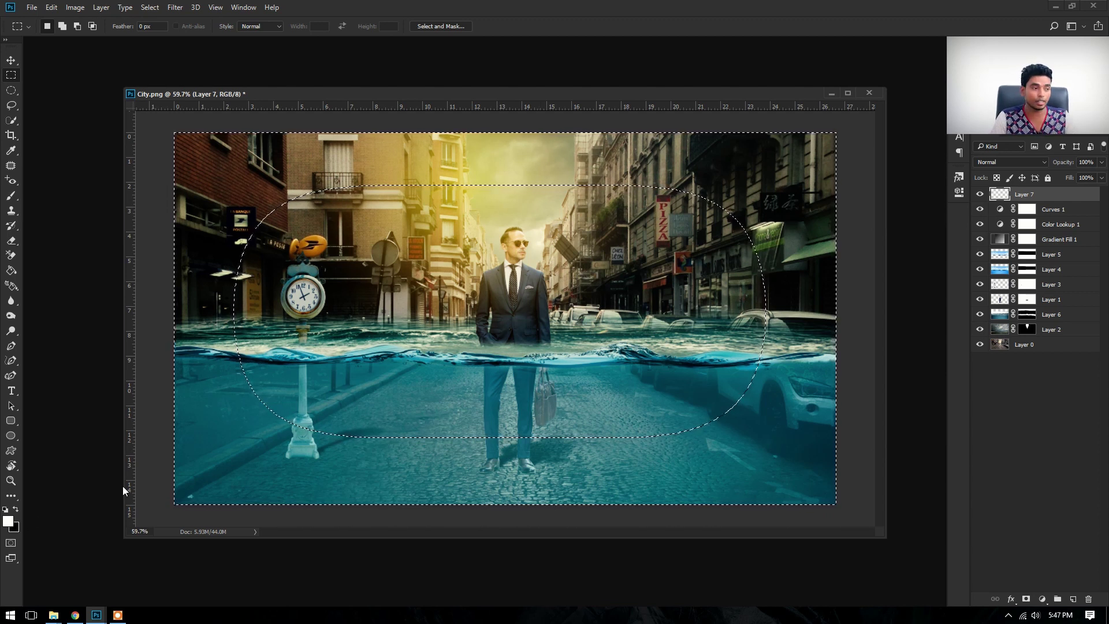
click(15, 531)
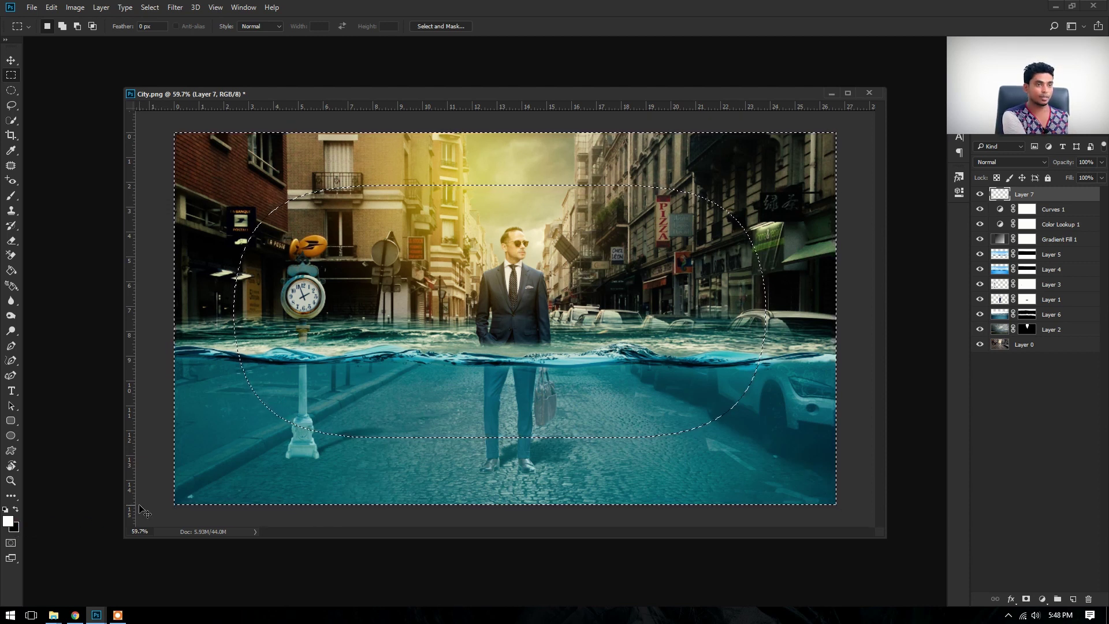
key(ctrl+BackSpace)
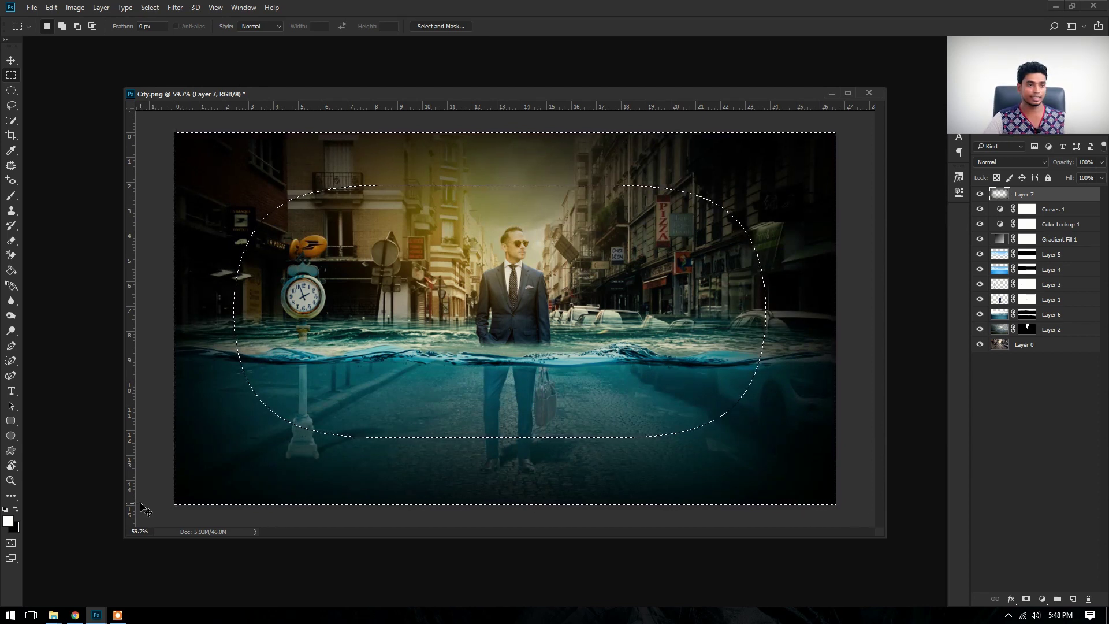
key(ctrl+d)
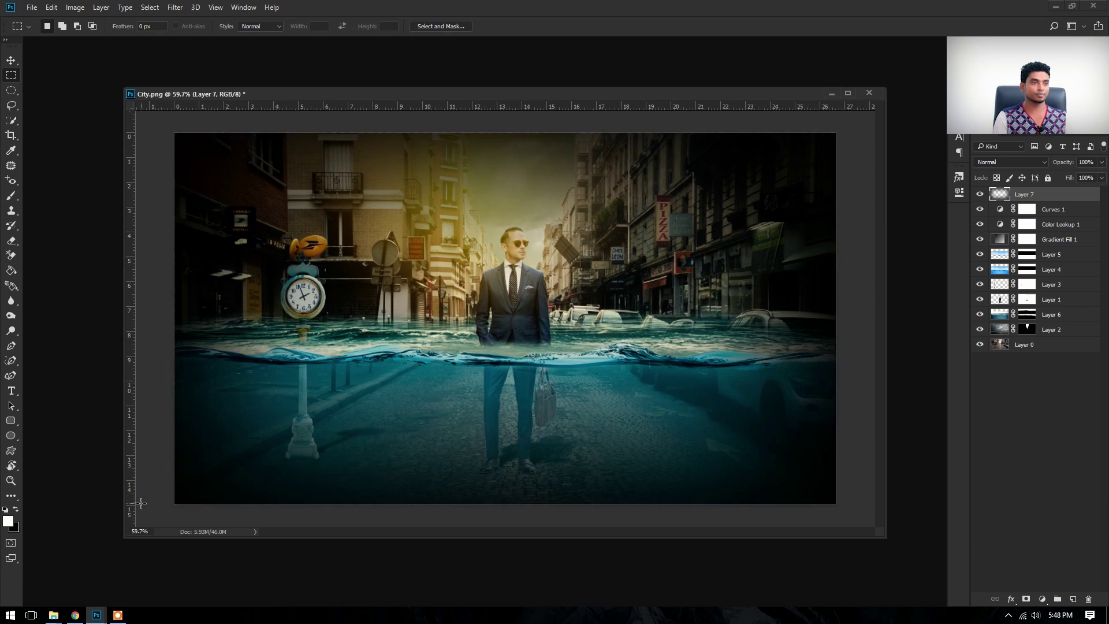
click(11, 60)
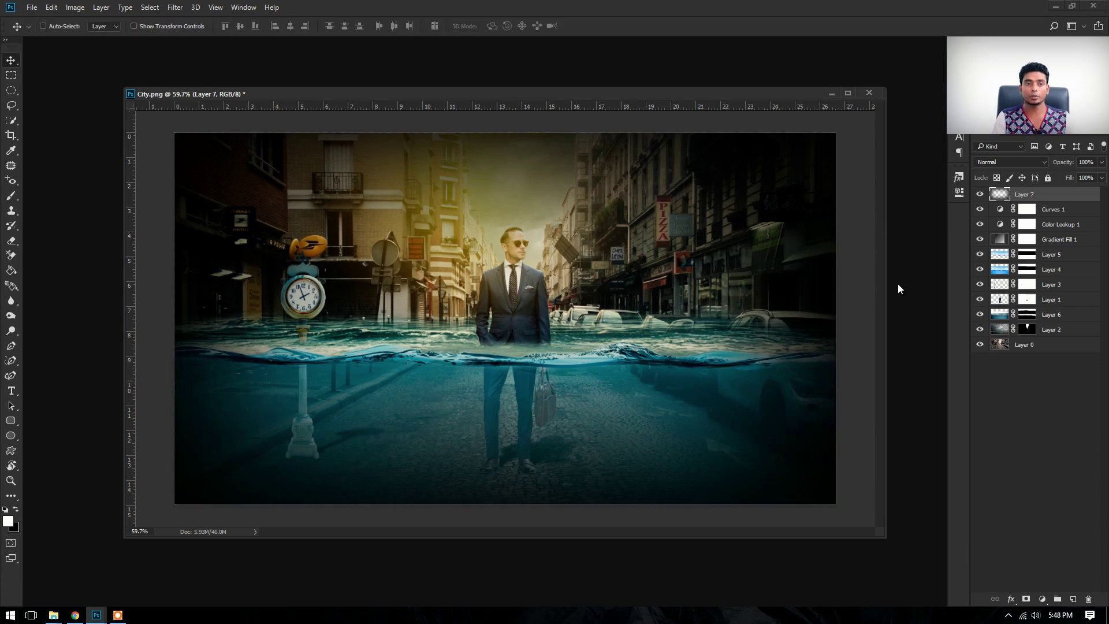
Set the vignette layer's opacity to 49% and scale it slightly larger than the canvas
drag(1086, 177, 1073, 175)
scroll(659, 372, down, 1)
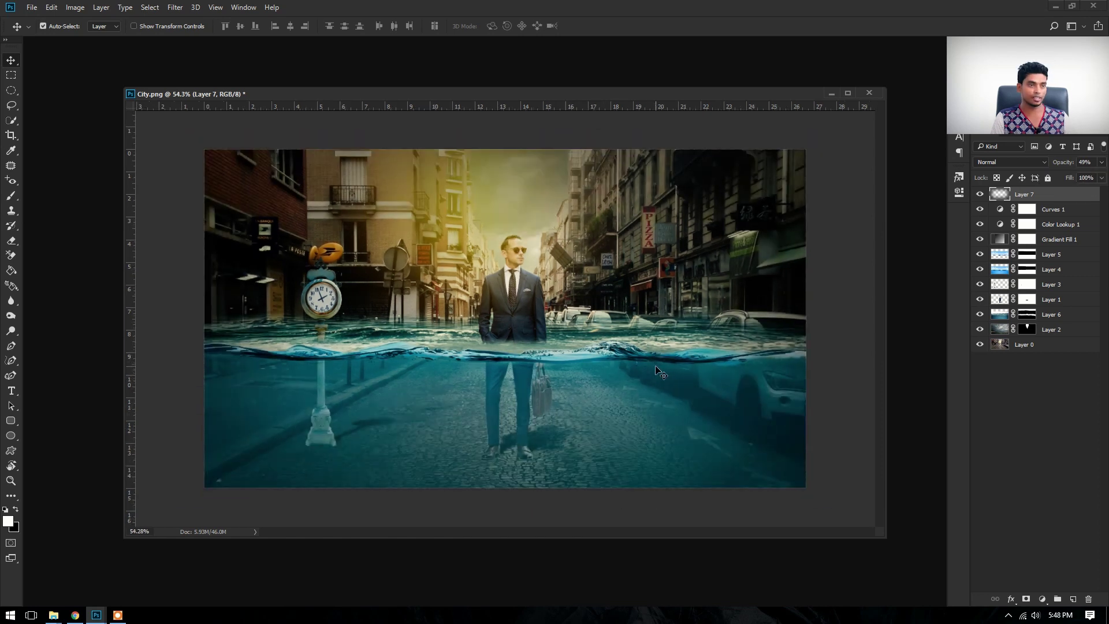
key(ctrl+t)
drag(806, 487, 829, 494)
key(Return)
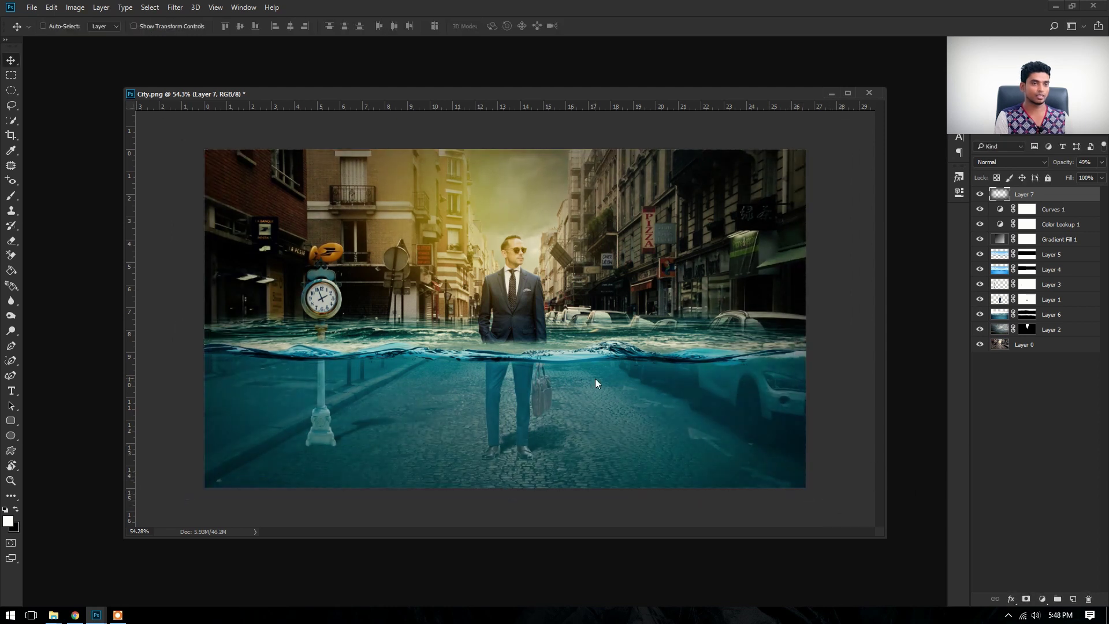
key(f)
key(ctrl+0)
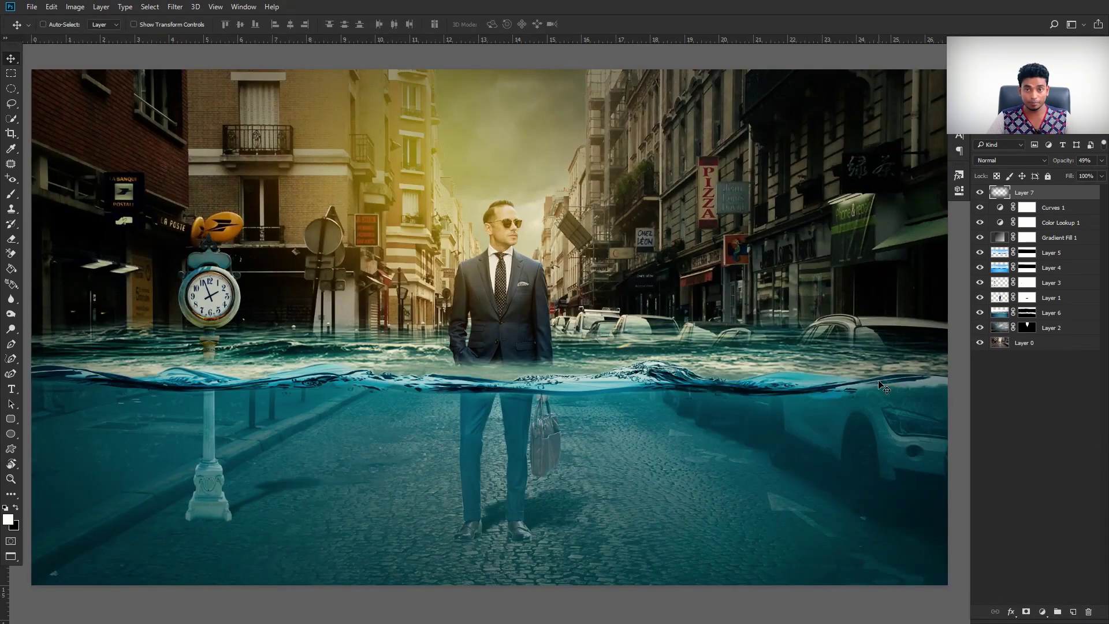